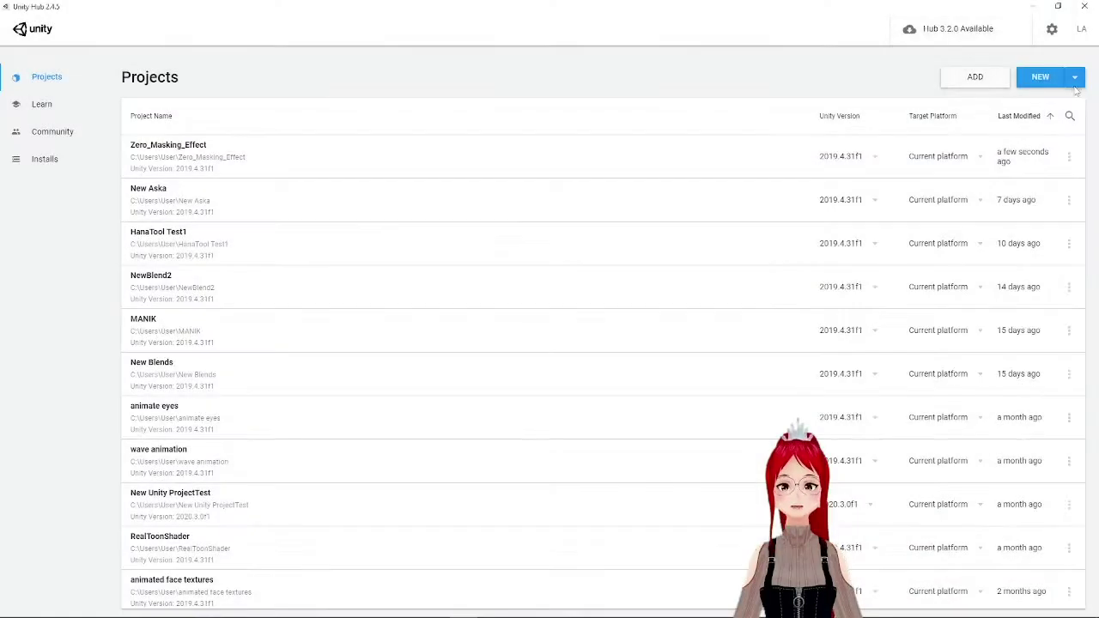
- Create a new project named Voice Activation using Unity version 2019.4.31f1
left_click(1075, 78)
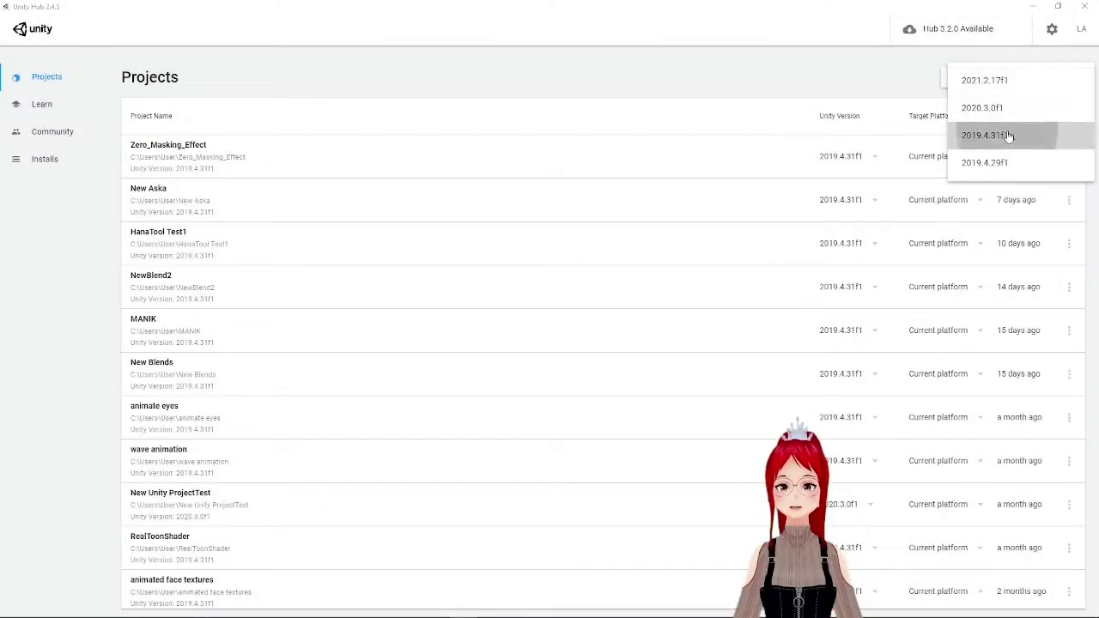
left_click(1001, 135)
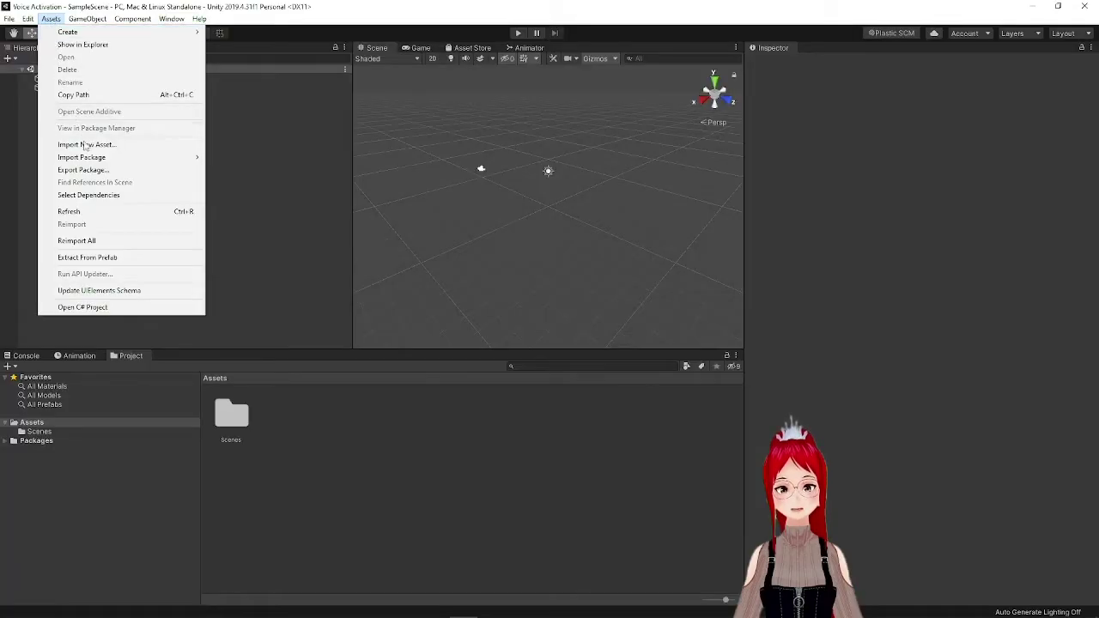
- Import the UniVRM-0.92.0_2487 custom package and accept all its recommended project settings
mouse_move(94, 159)
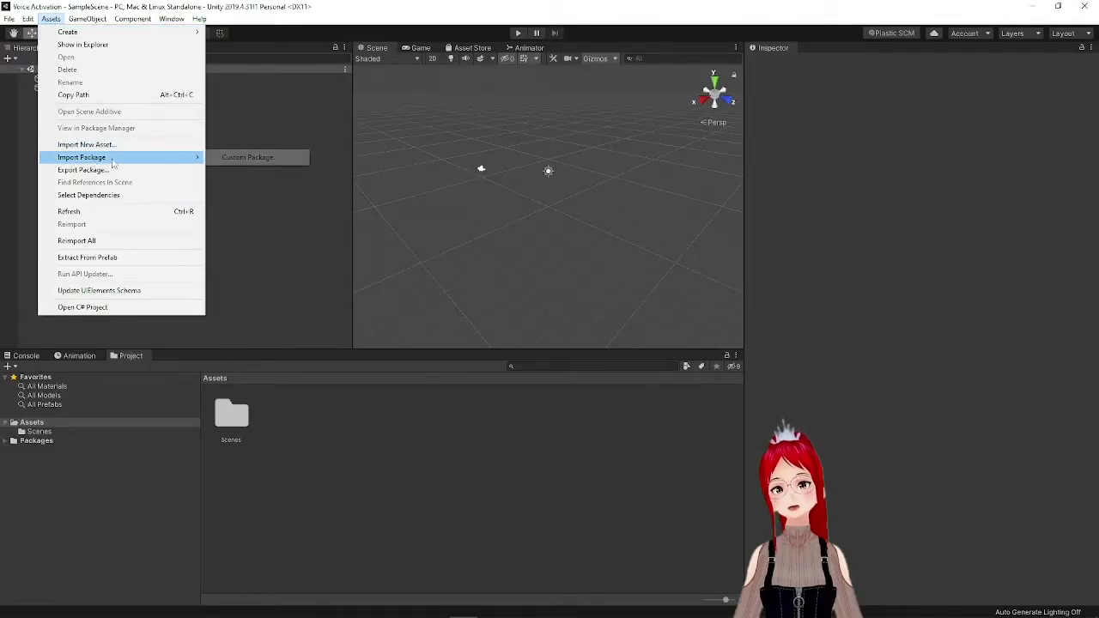
left_click(231, 160)
double_click(255, 160)
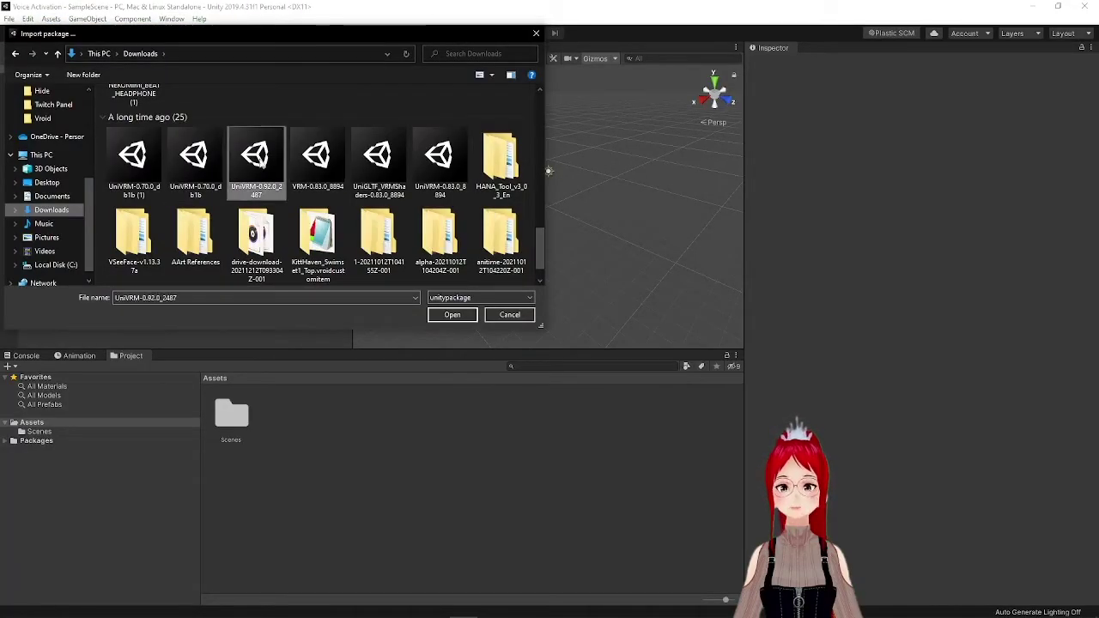
left_click(812, 350)
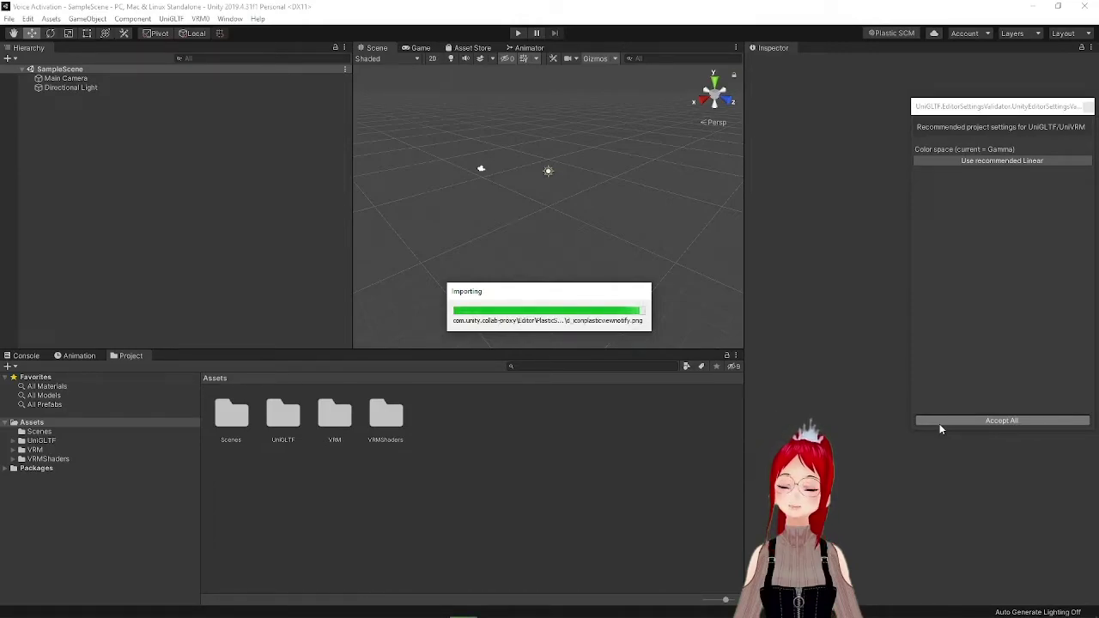
left_click(941, 424)
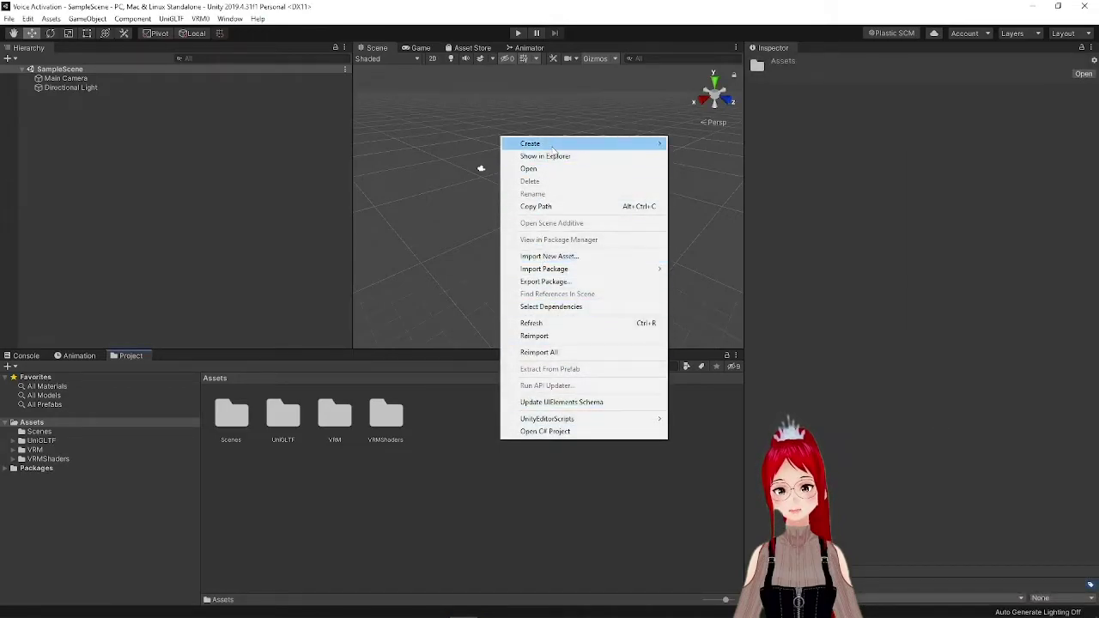
- Create a folder named Model in the project's Assets
mouse_move(554, 146)
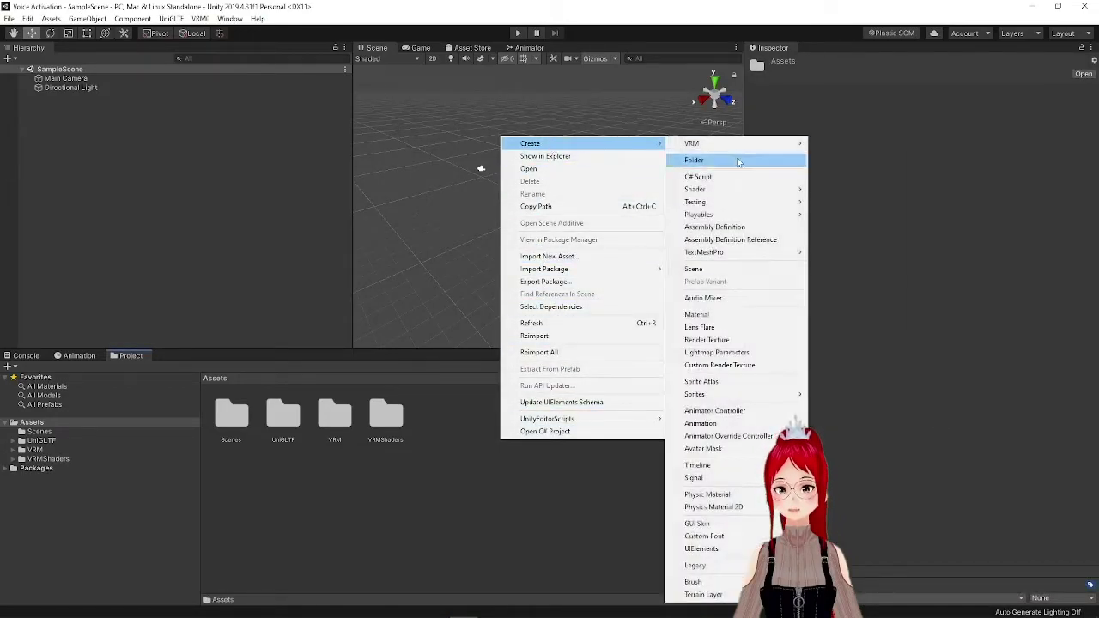
left_click(738, 161)
key("Return")
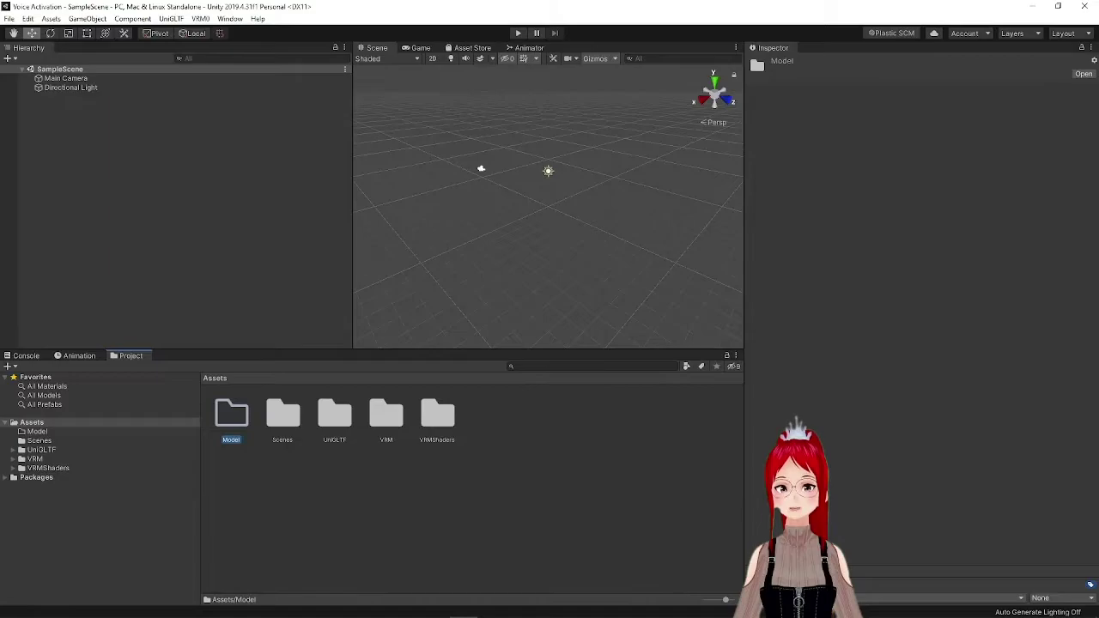
- Import Aska_2D_test.vrm from the expressions2 folder into the Model folder and open the resulting Aska_2D_test prefab for editing
left_click_drag(933, 64, 915, 64)
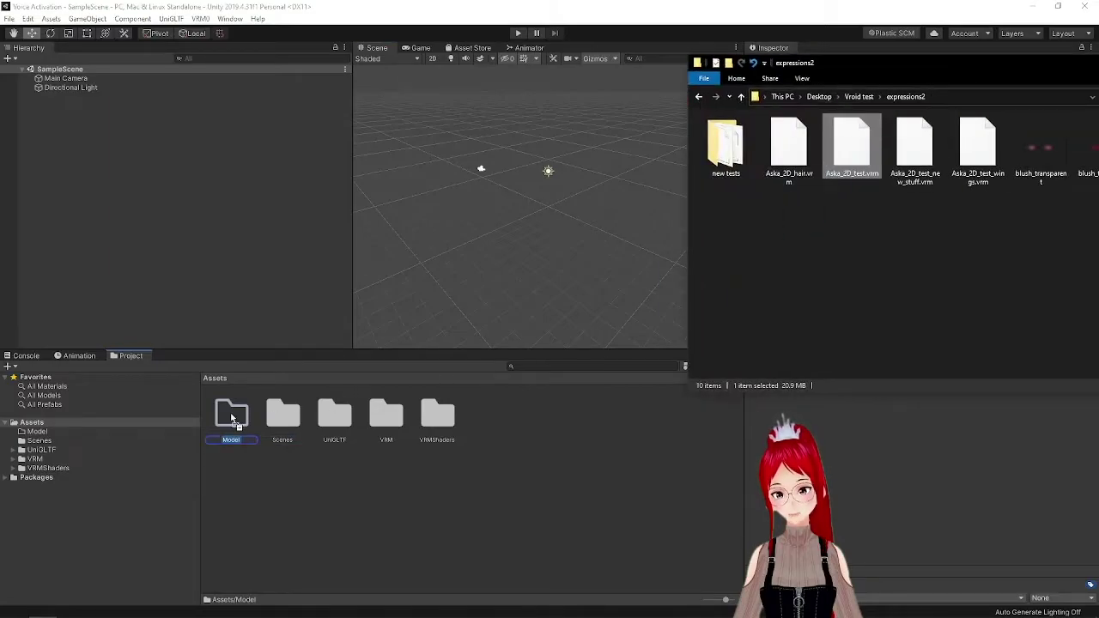
left_click_drag(232, 418, 231, 419)
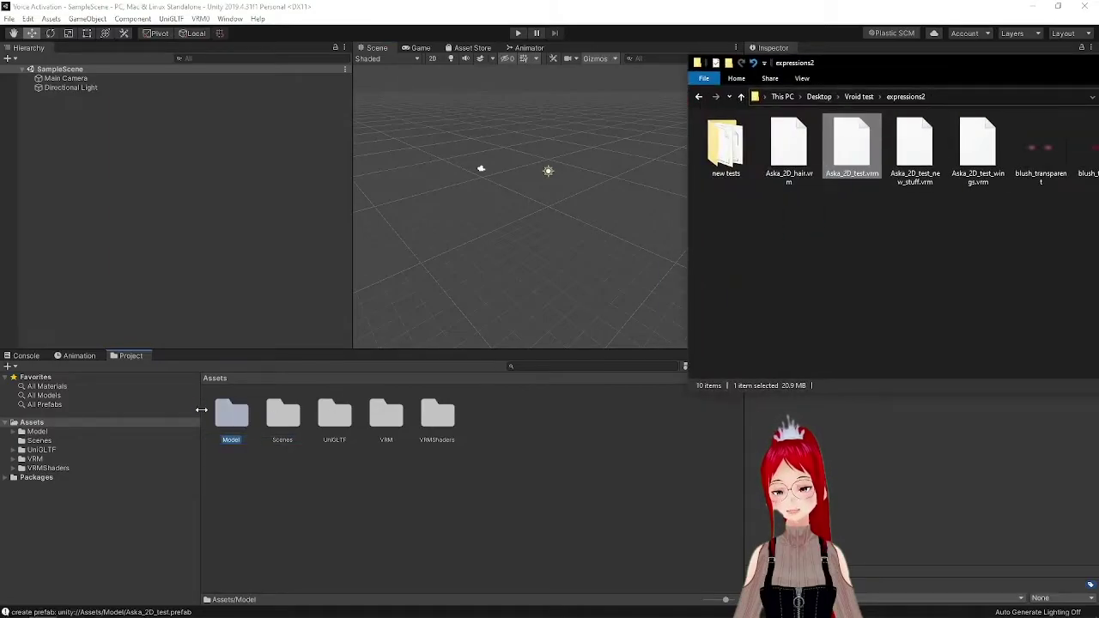
double_click(231, 418)
double_click(591, 415)
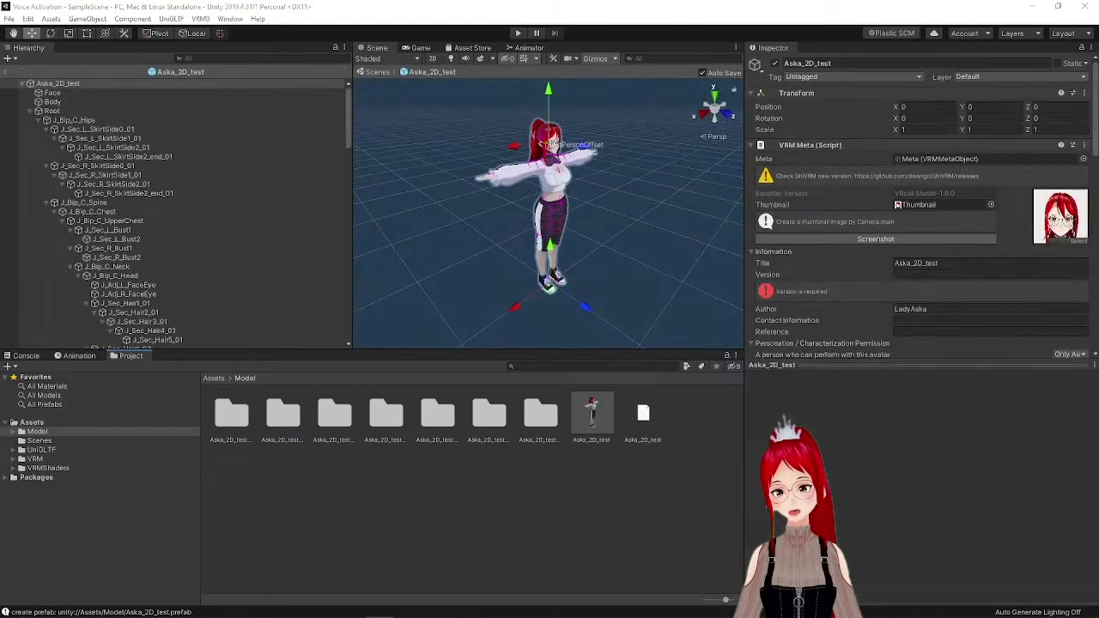
- Copy the J_Sec_Hair1_01 hair bone and paste the duplicate at the same level as J_Bip_C_Head
scroll(172, 181, "down", 5)
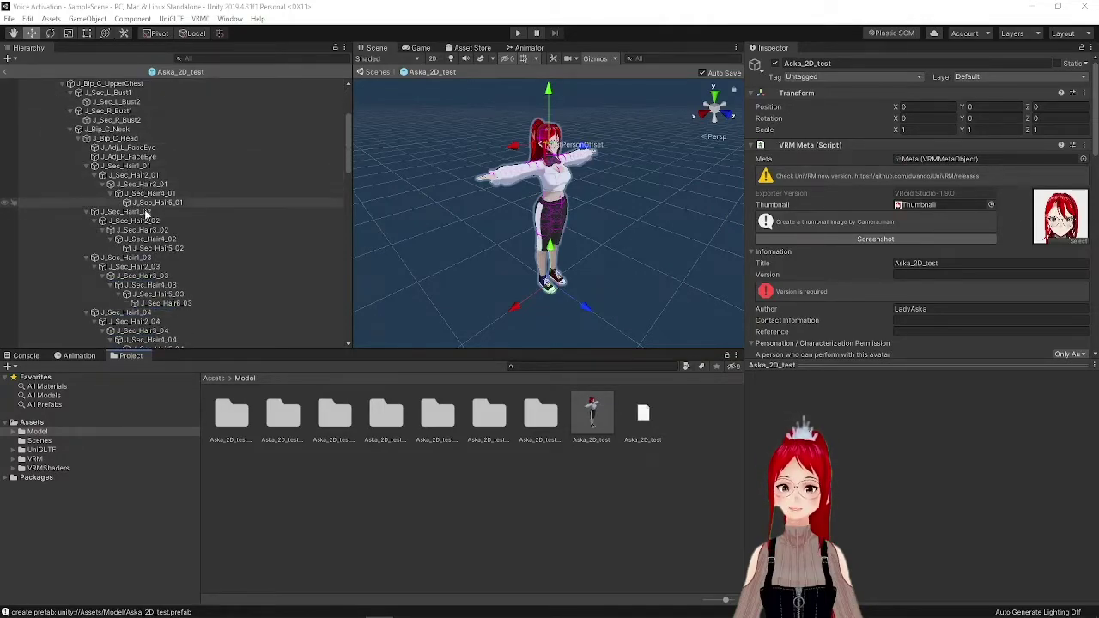
left_click(151, 313)
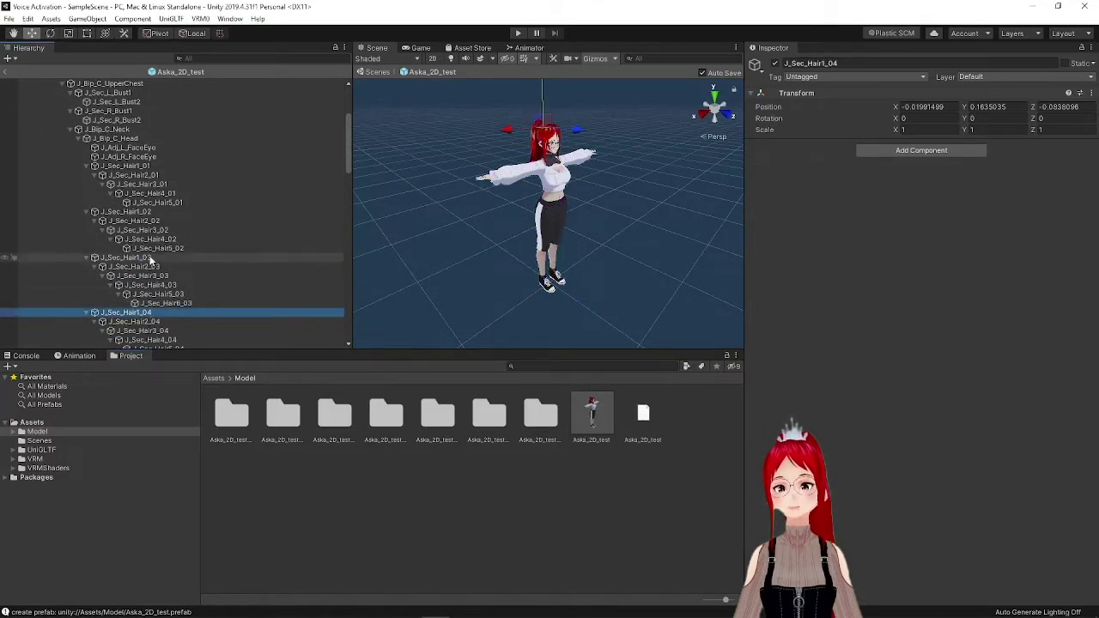
scroll(179, 221, "up", 2)
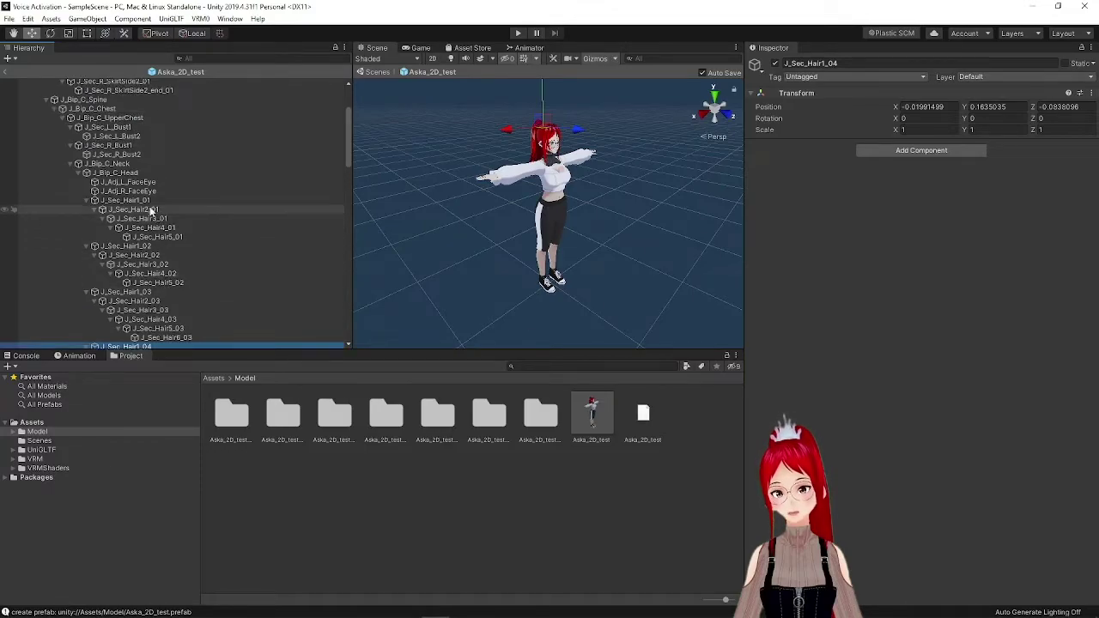
left_click(148, 201)
right_click(148, 202)
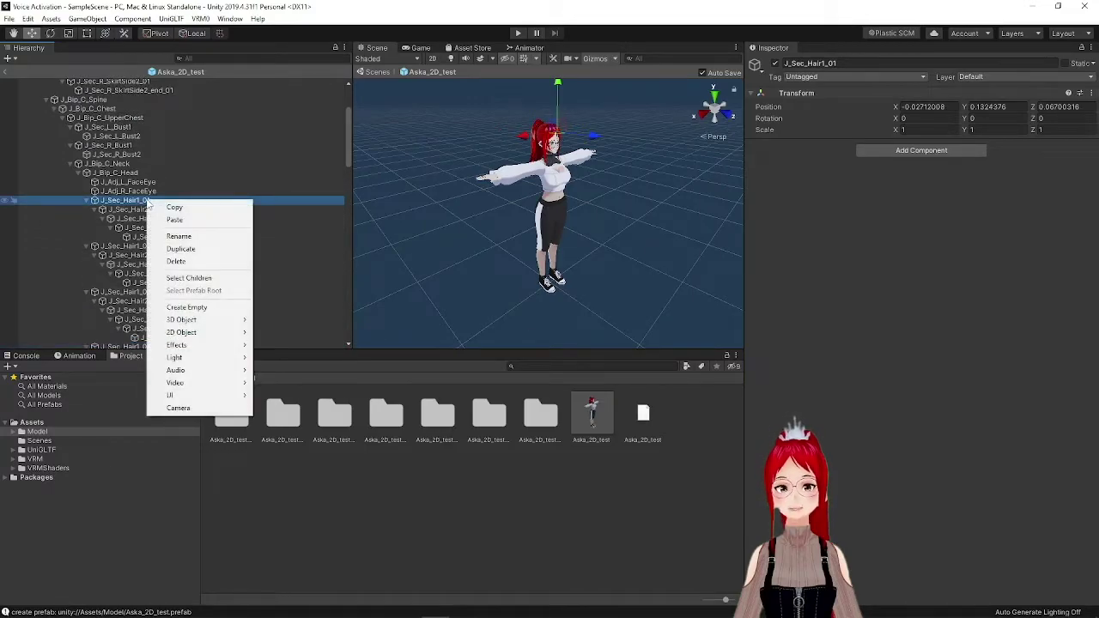
left_click(177, 208)
right_click(181, 191)
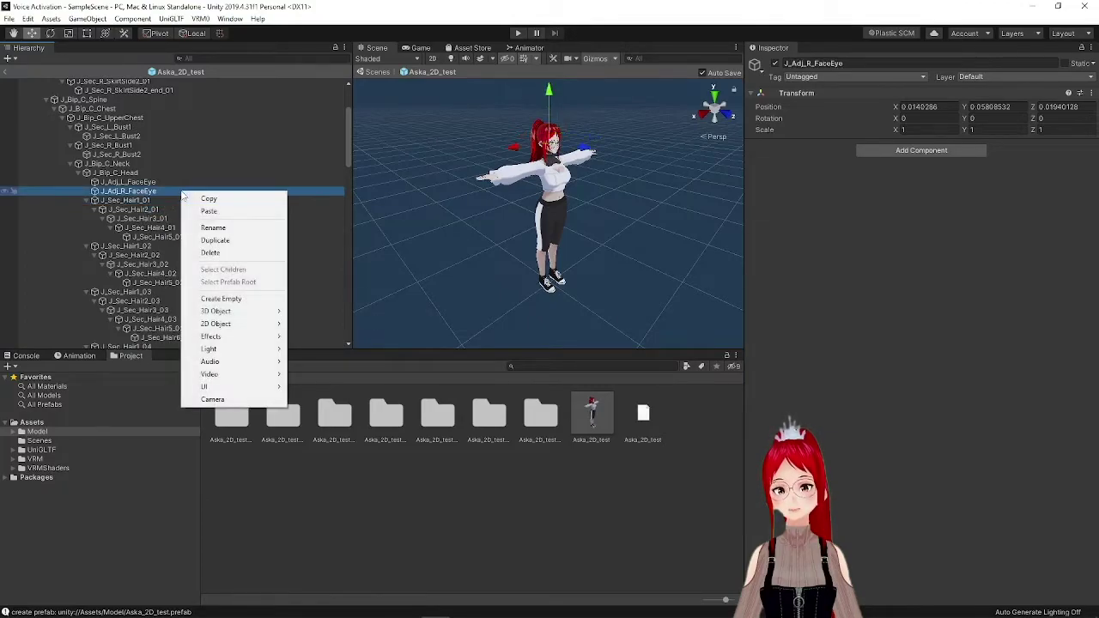
left_click(200, 199)
right_click(142, 174)
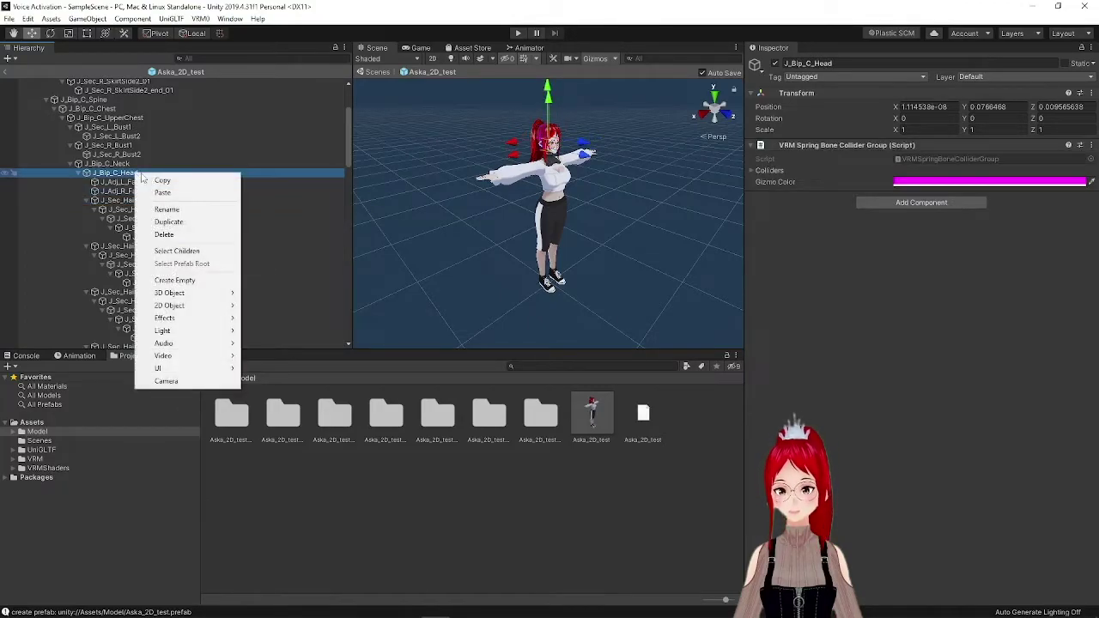
left_click(163, 192)
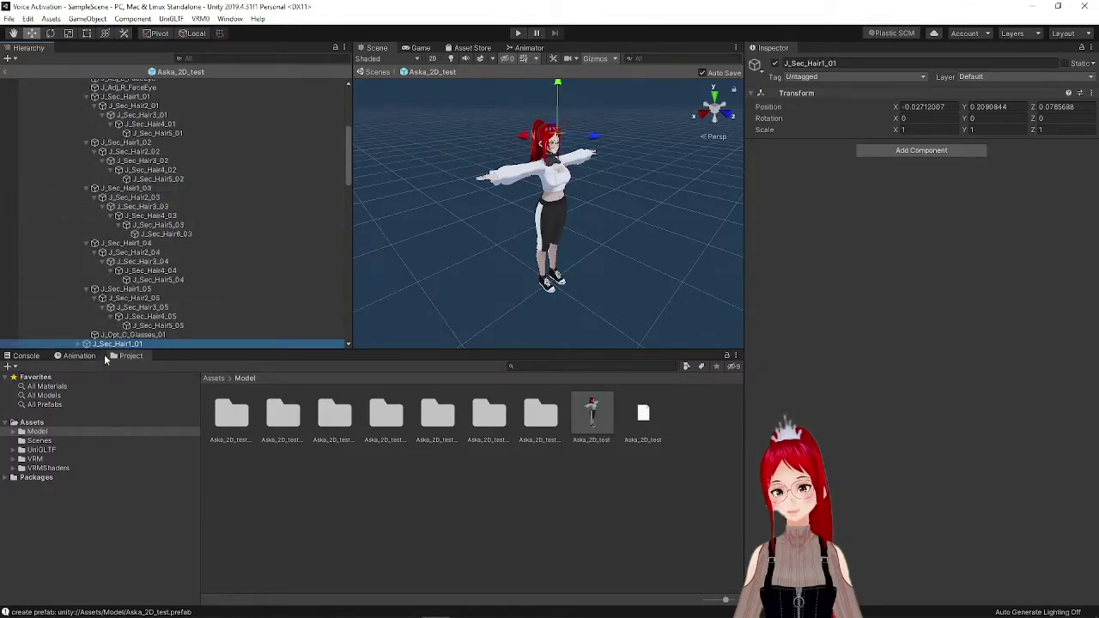
- Rename the pasted J_Sec_Hair1_01 bone as Rainbow
scroll(143, 348, "down", 3)
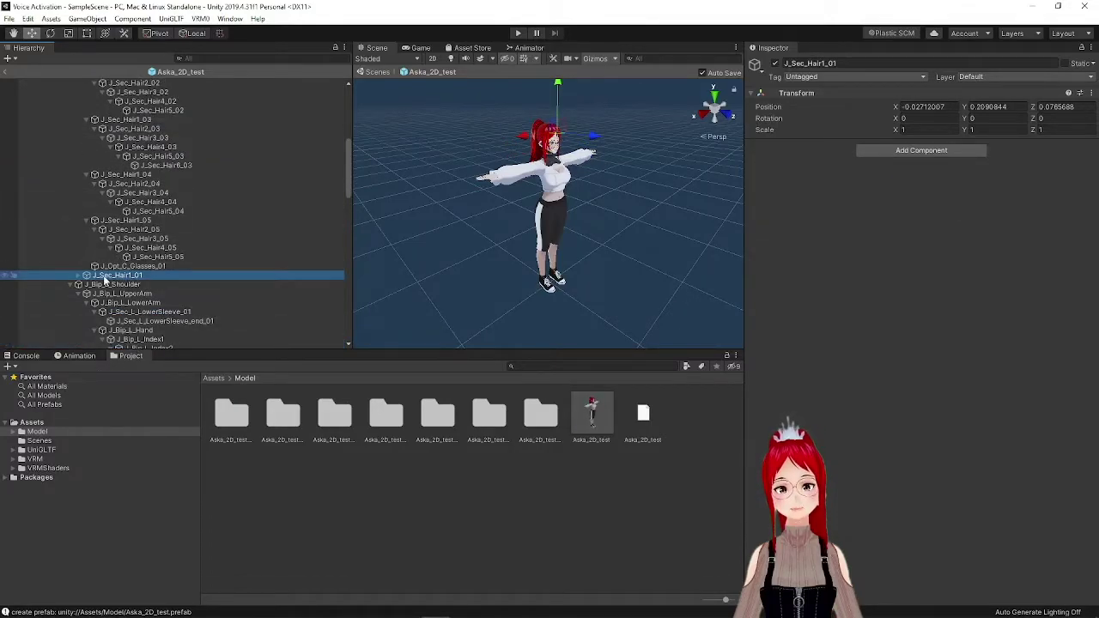
right_click(126, 281)
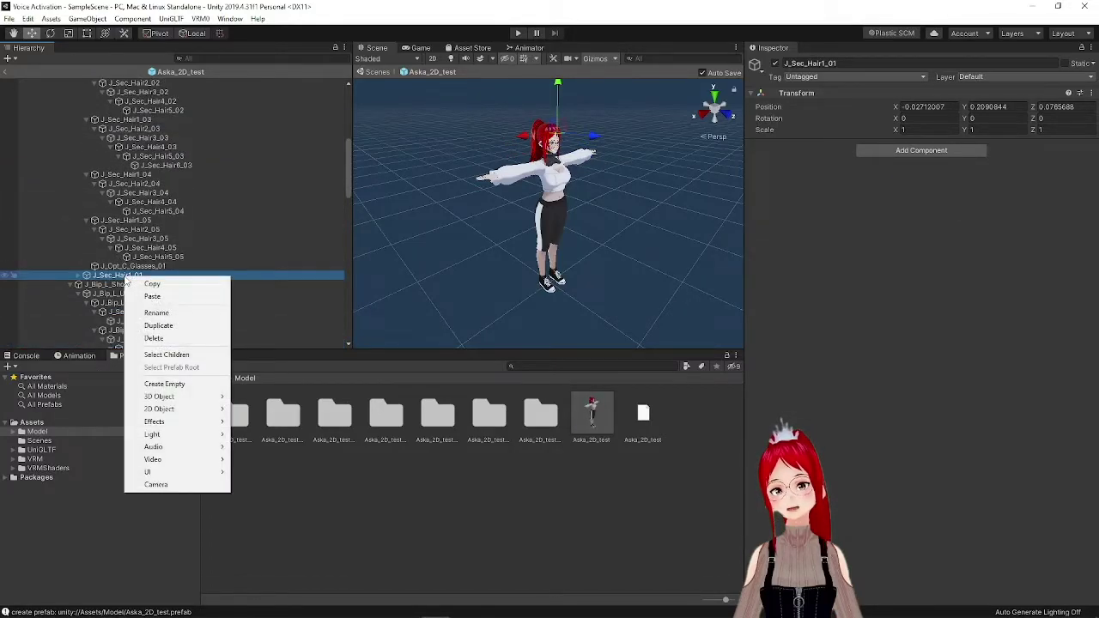
left_click(156, 311)
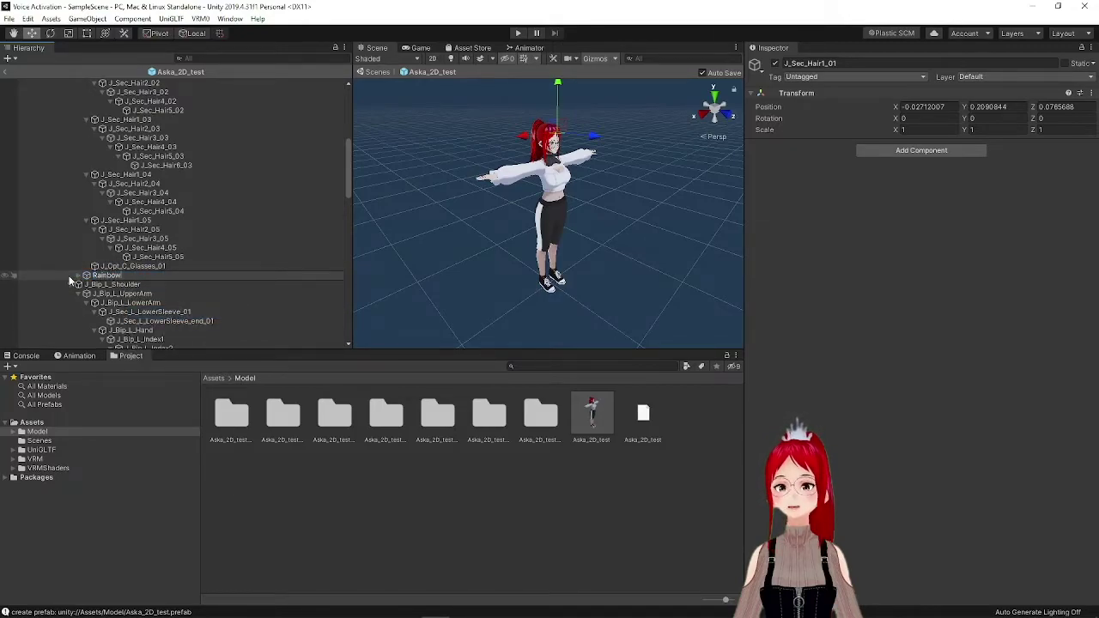
key("Return")
- Copy the Hair001 mesh, paste it, and move the duplicate into the Hairs group below Hair020
scroll(70, 281, "down", 10)
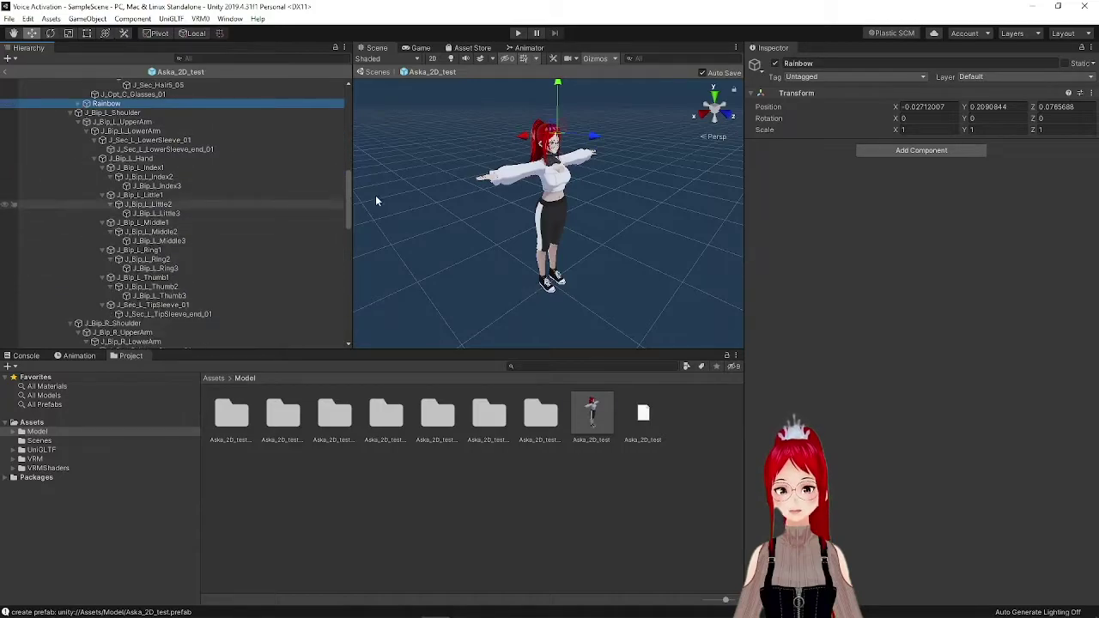
scroll(142, 230, "down", 10)
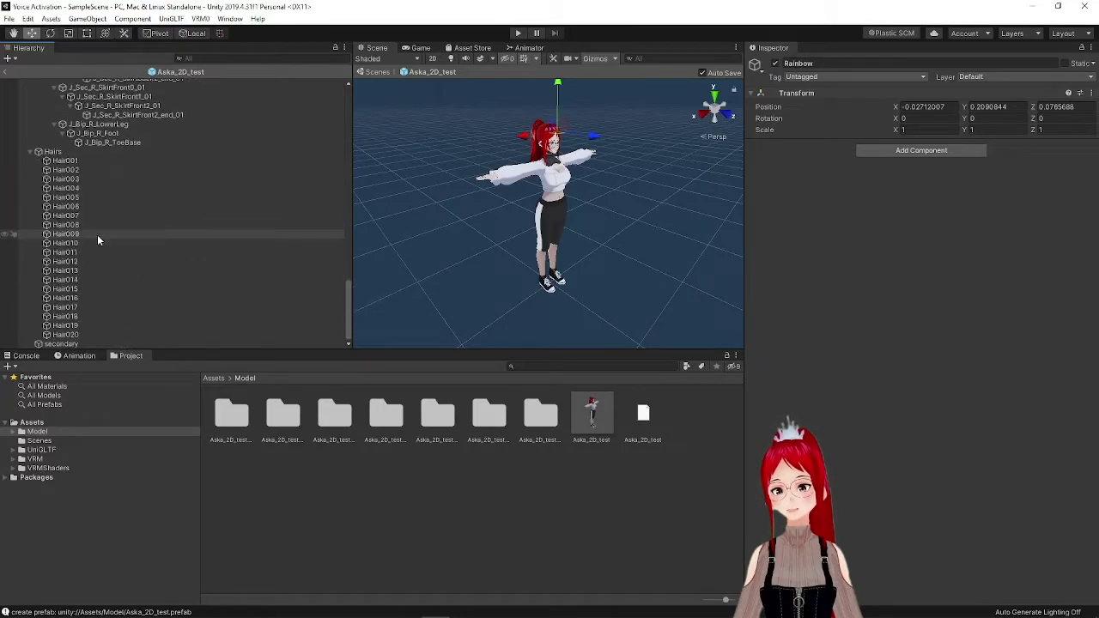
left_click(73, 161)
right_click_drag(642, 149, 522, 149)
middle_click_drag(644, 143, 523, 153)
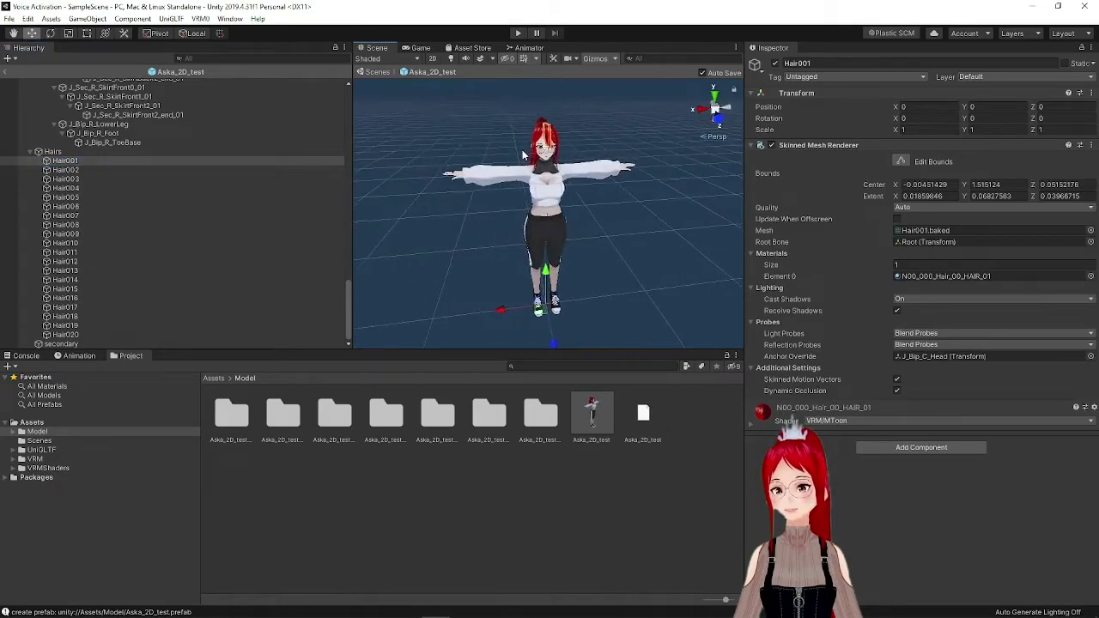
right_click(76, 160)
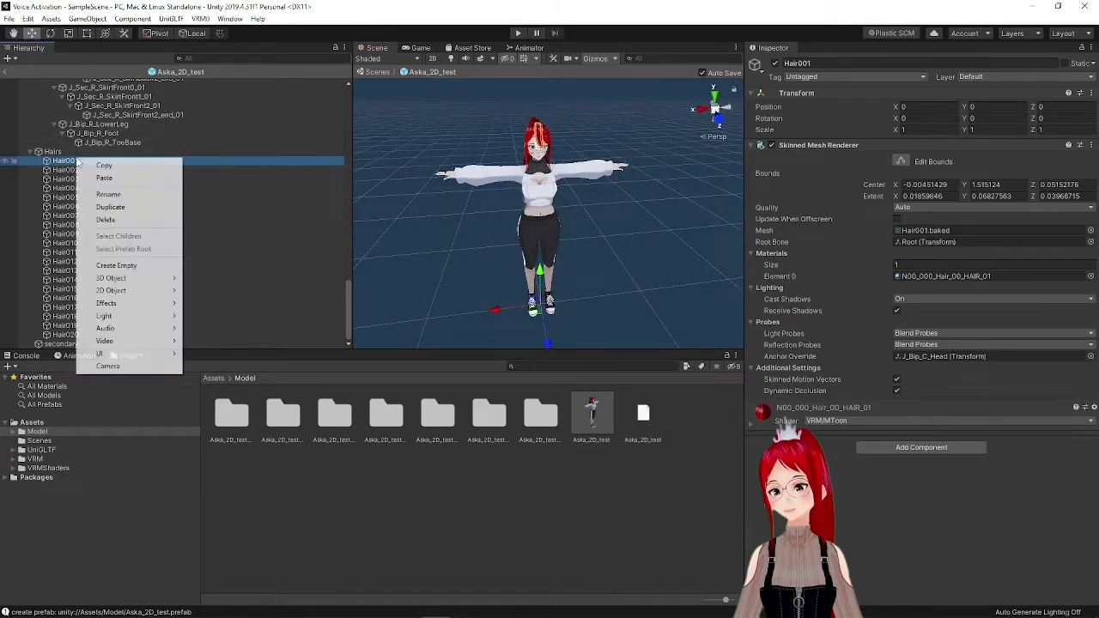
left_click(87, 166)
right_click(55, 151)
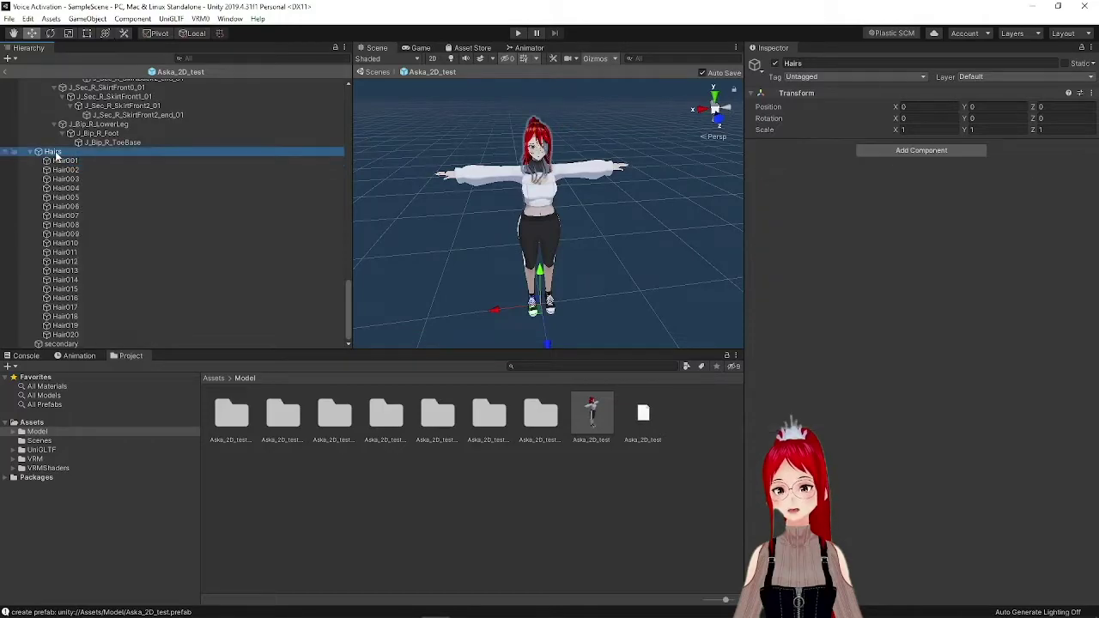
left_click(86, 172)
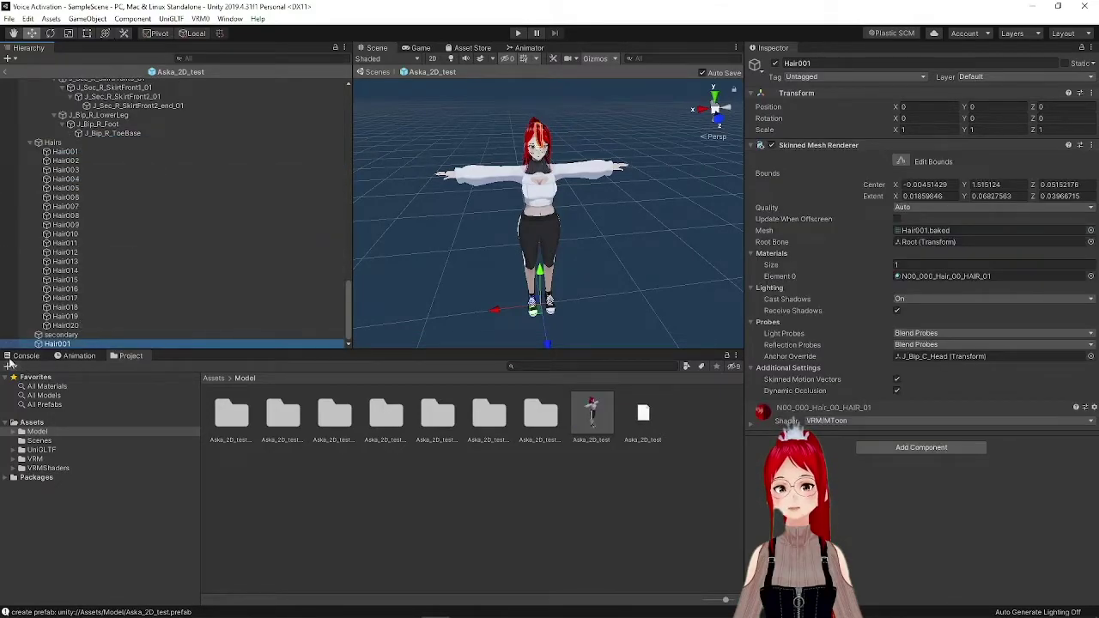
left_click_drag(62, 343, 69, 333)
- Rename the duplicated Hair001 mesh at the end of the Hairs group as rainbow
right_click(72, 334)
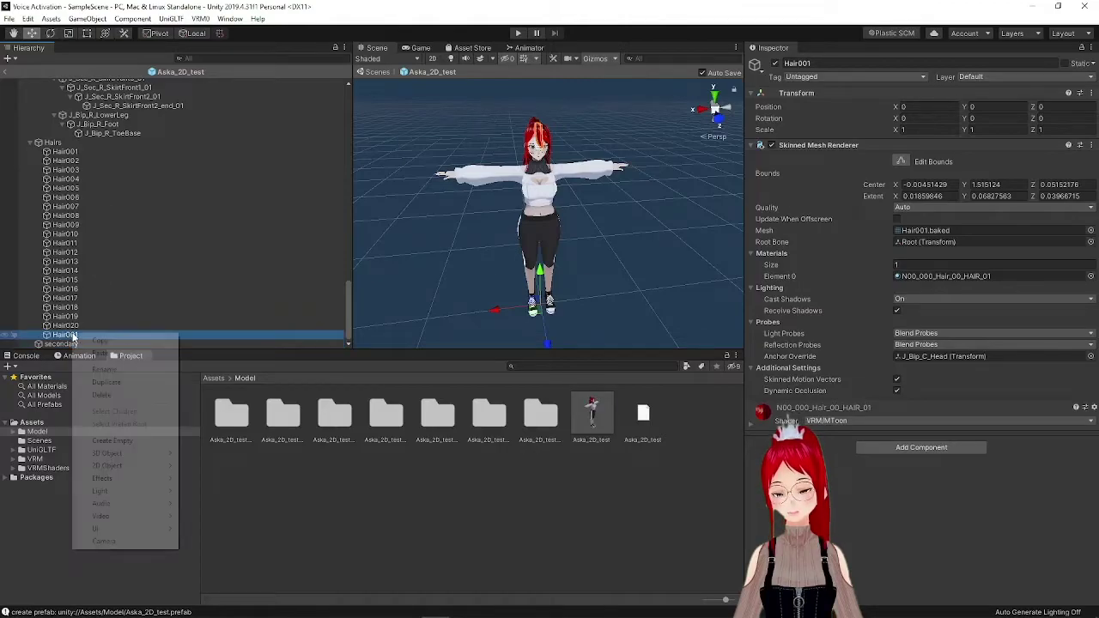
left_click(115, 370)
type("rainbow")
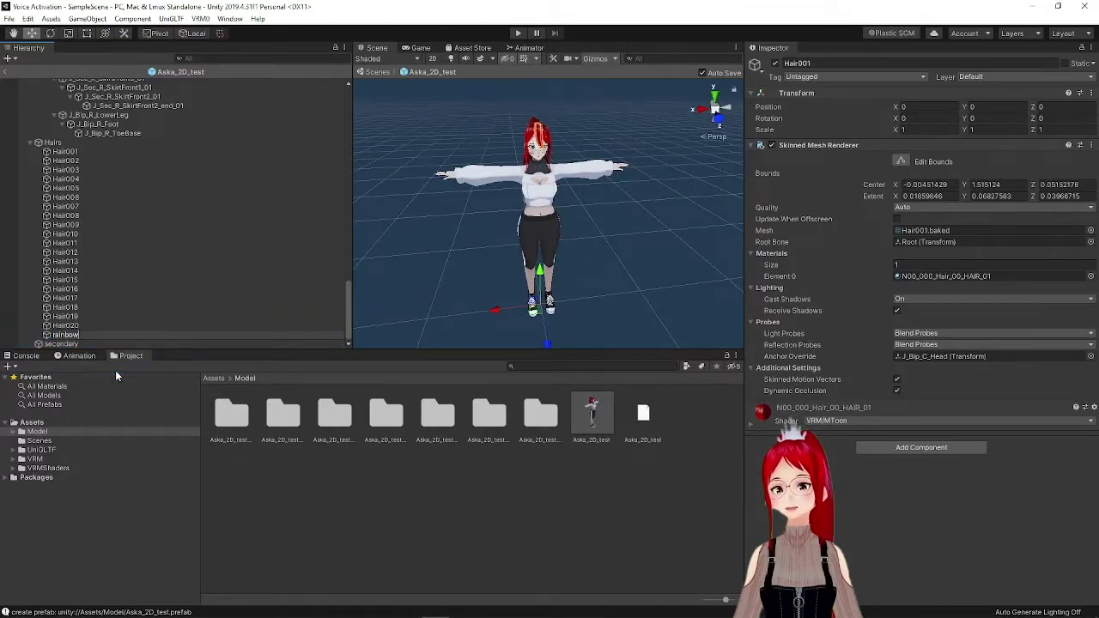
key("Return")
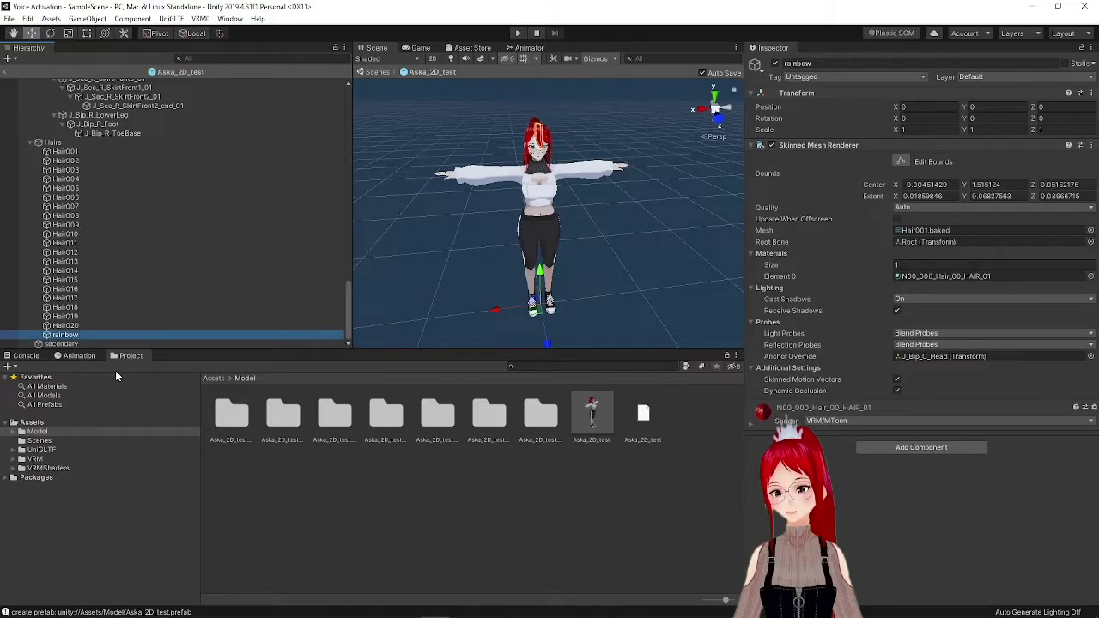
- Add the rainbow_hair.png texture to the model's Aska_2D_test.Textures folder
left_click(21, 432)
left_click(71, 496)
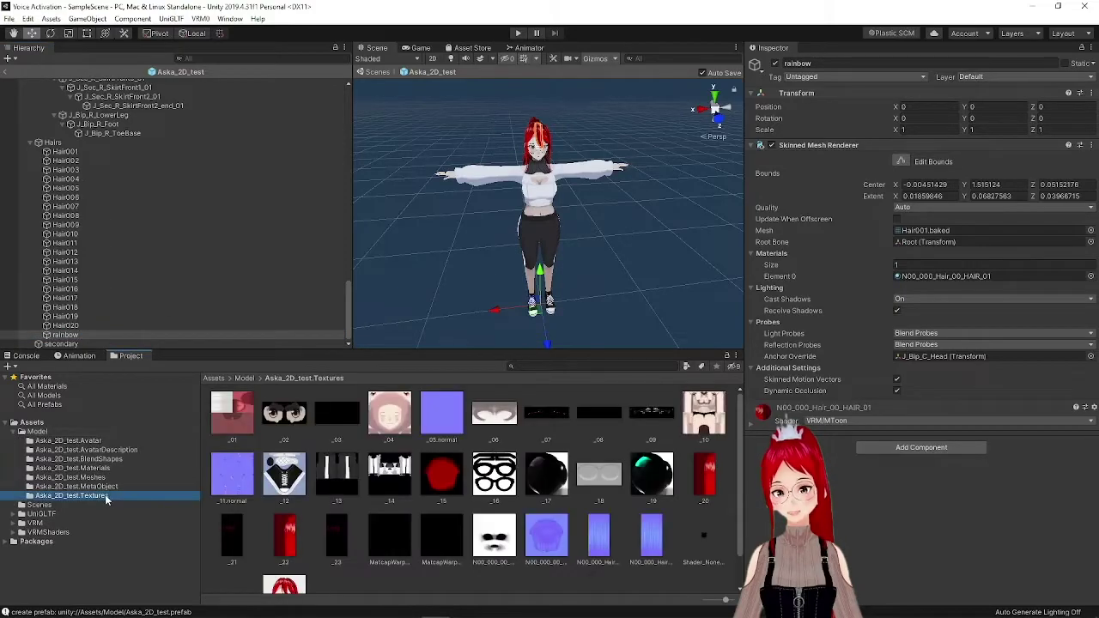
scroll(551, 489, "down", 2)
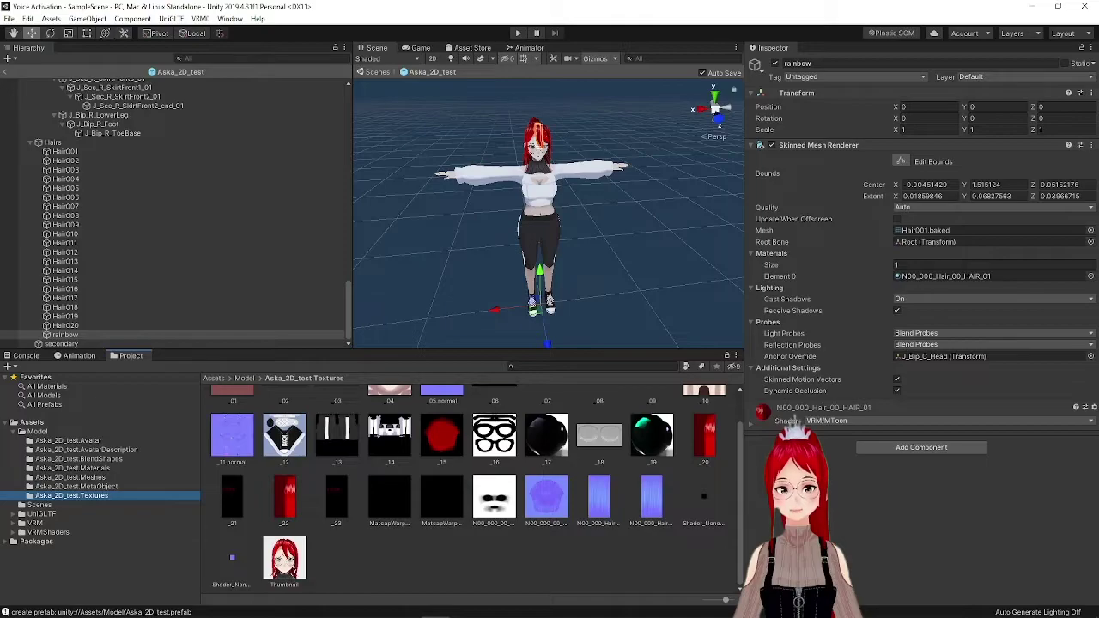
- Create a new material in the Aska_2D_test.Materials folder and name it Rainbow
left_click(86, 468)
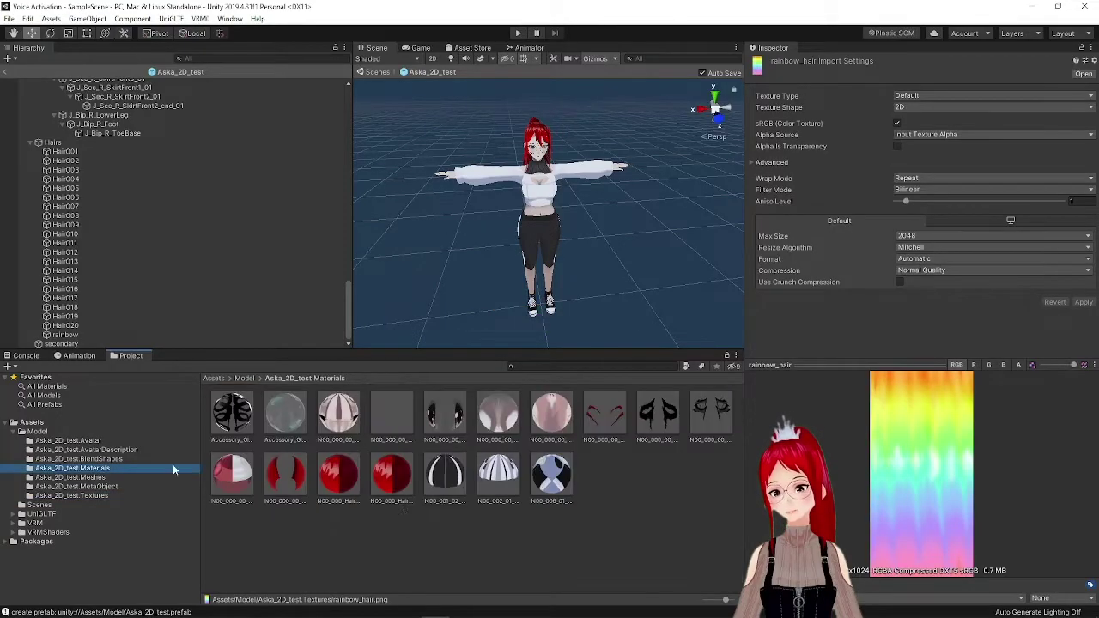
right_click(601, 481)
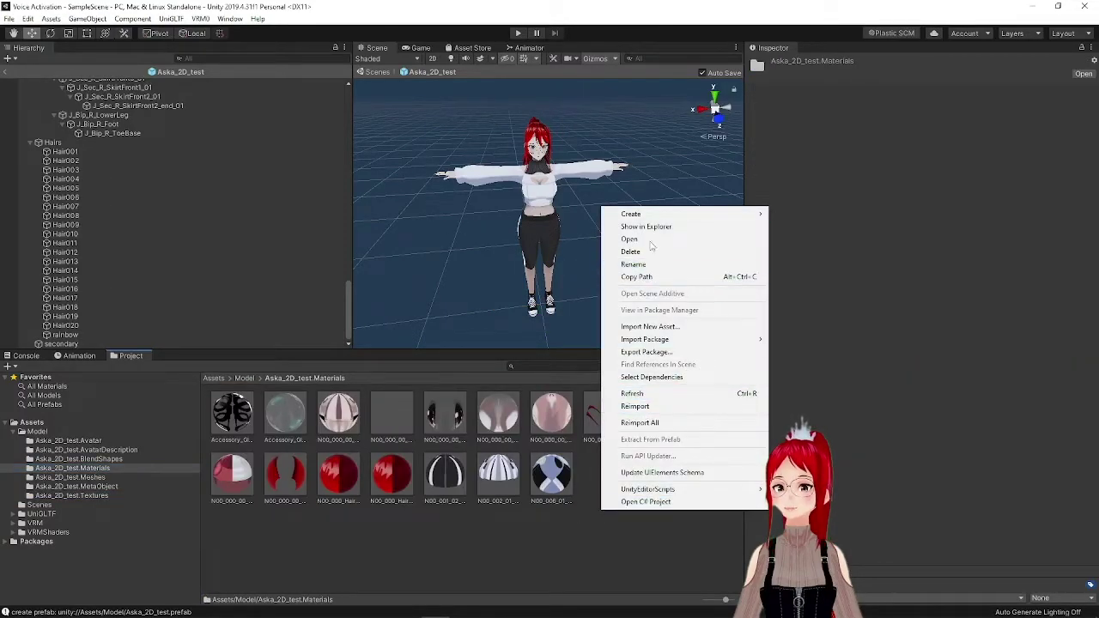
mouse_move(644, 215)
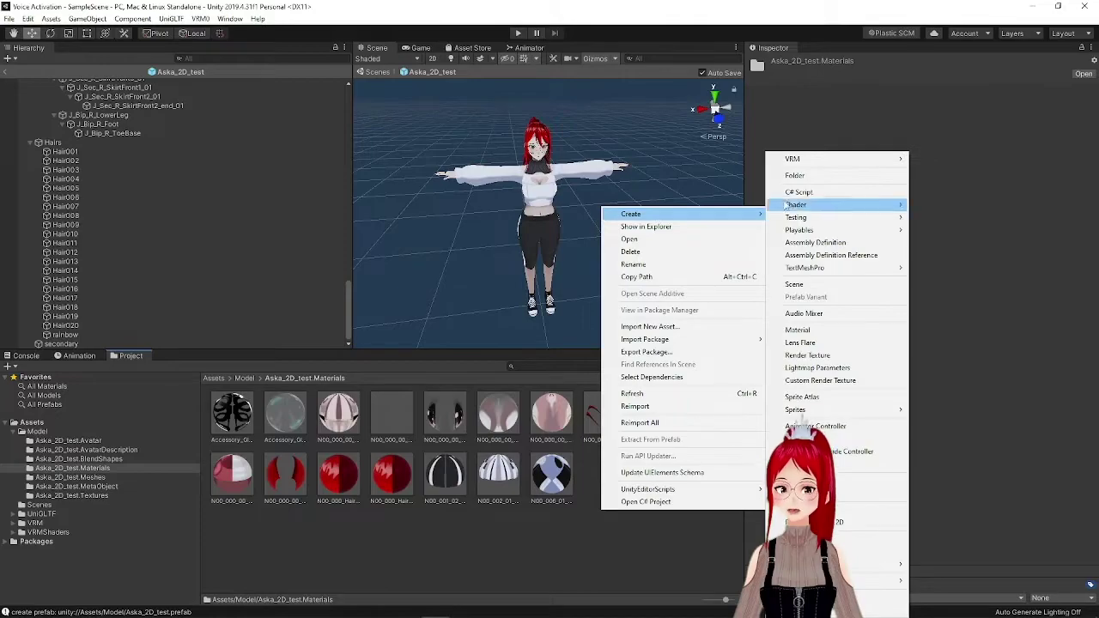
left_click(797, 330)
type("Rainbow")
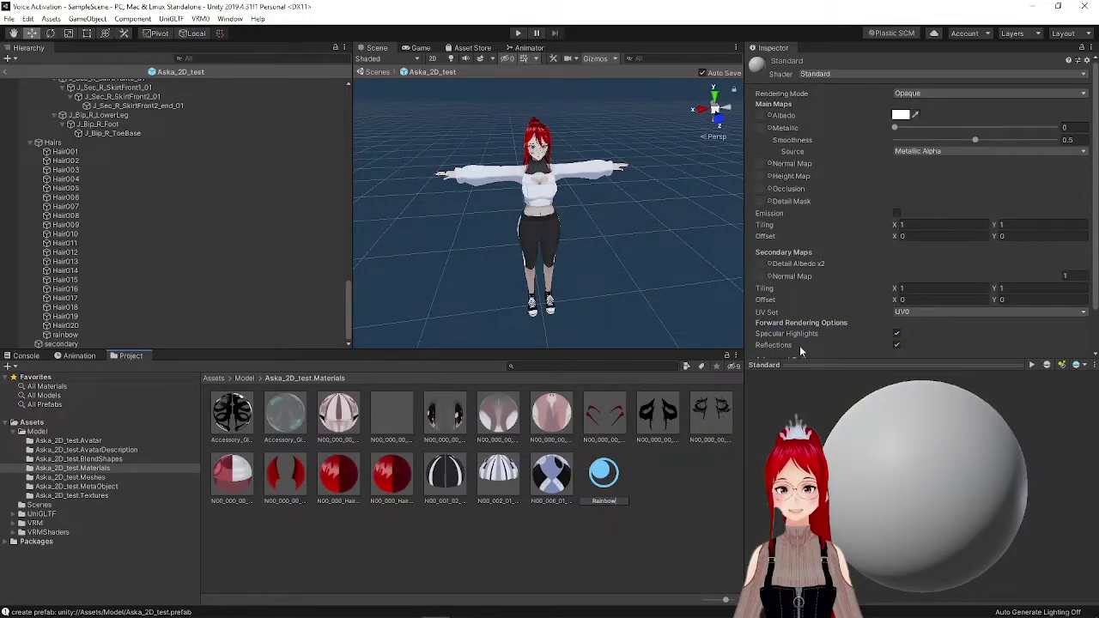
key("Return")
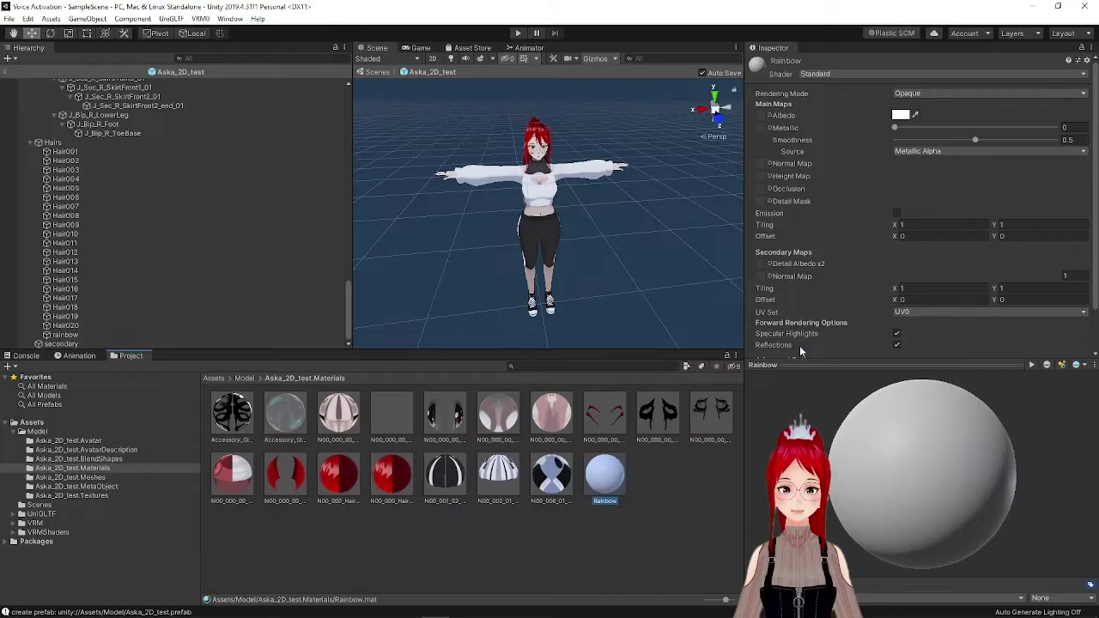
- Switch the Rainbow material's shader to VRM/MToon and set its rendering type to Transparent
left_click(927, 73)
type("mtoon")
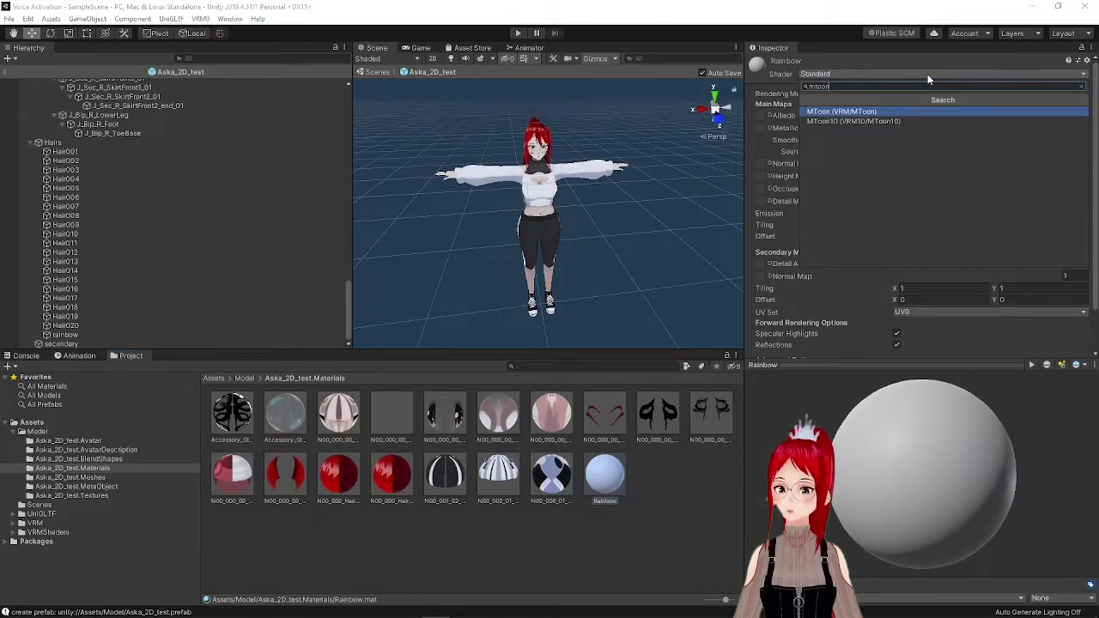
left_click(882, 110)
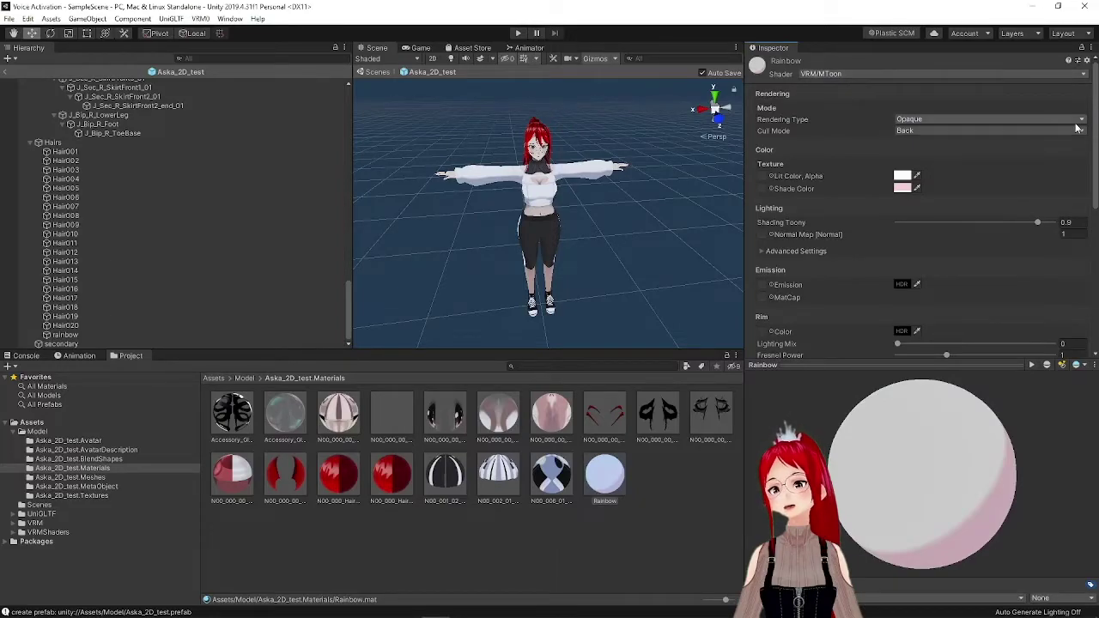
left_click(962, 120)
left_click(973, 160)
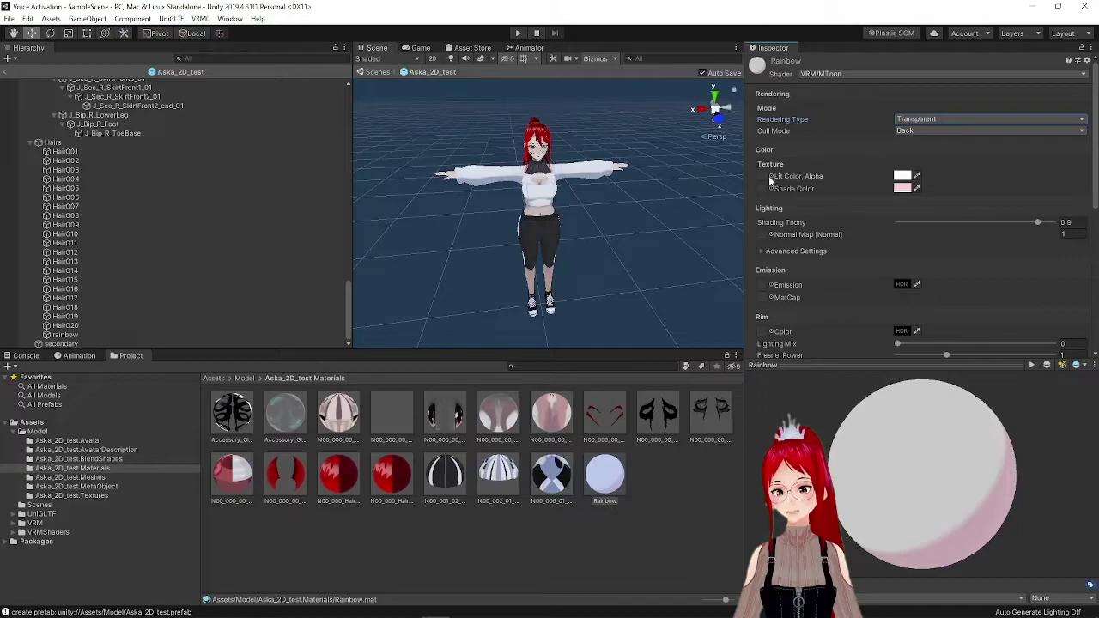
- Assign the rainbow_hair texture from Aska_2D_test.Textures to both the Lit Color and Shade Color of the Rainbow material
left_click(89, 496)
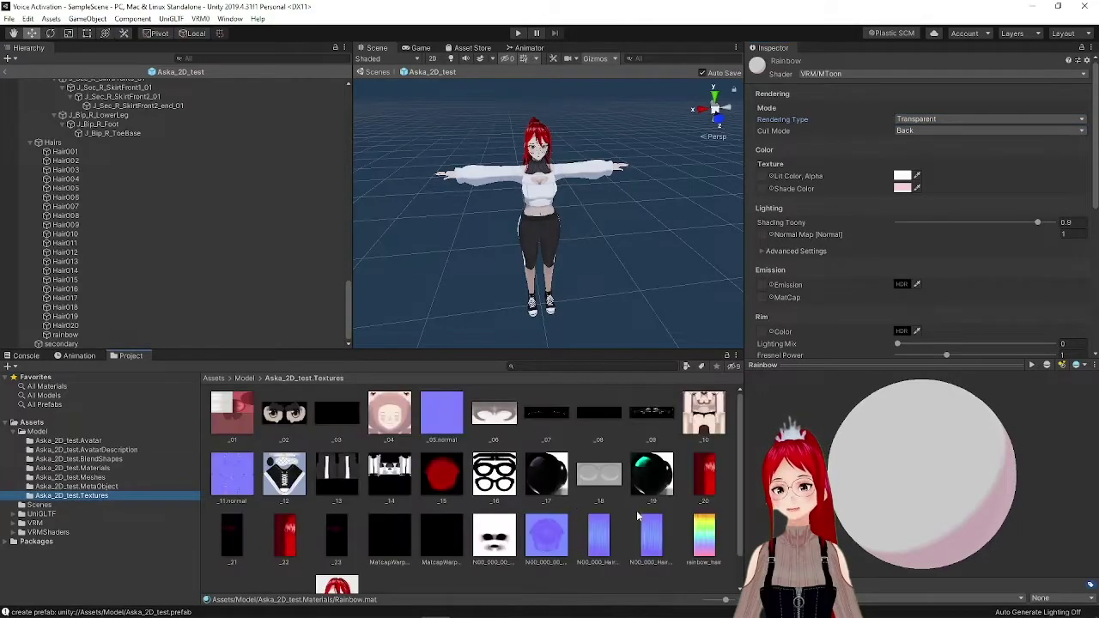
left_click_drag(704, 534, 762, 176)
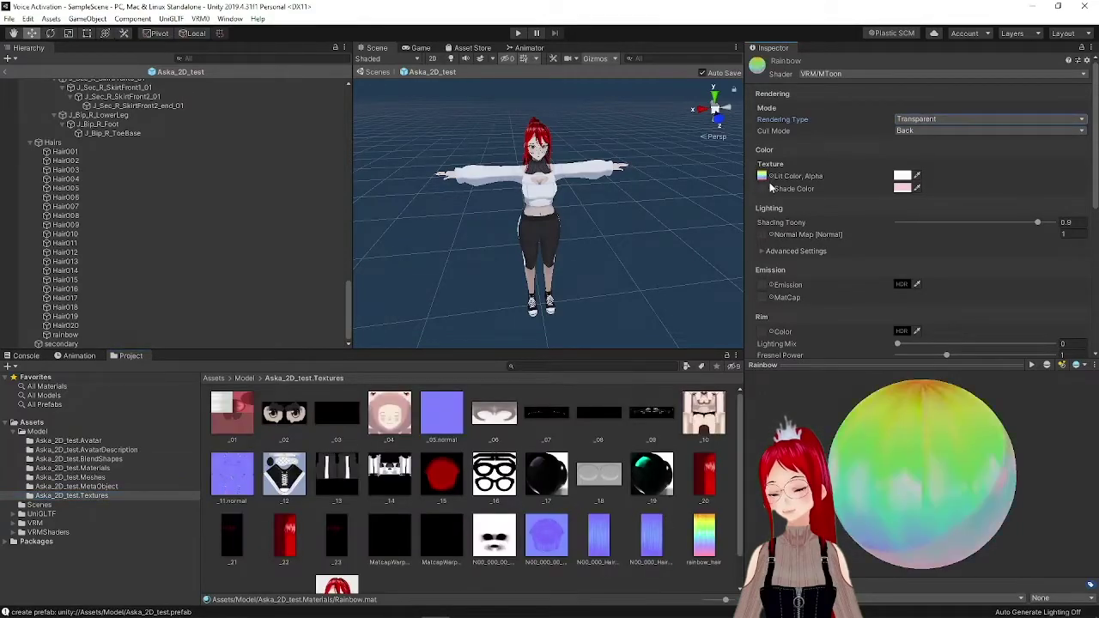
left_click(762, 176)
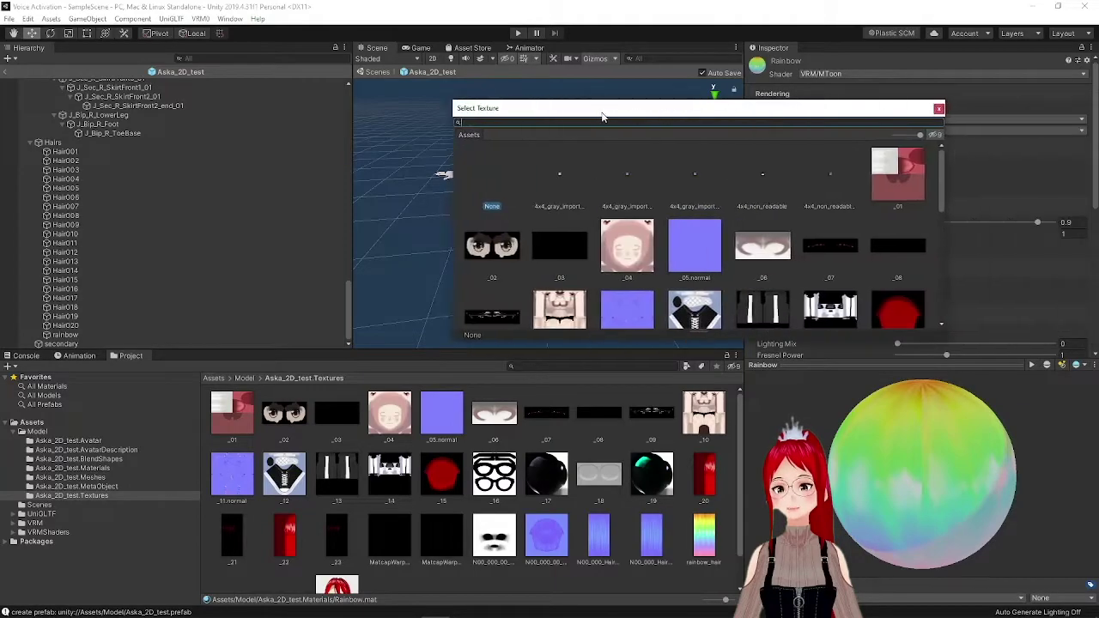
scroll(739, 197, "down", 5)
left_click(784, 180)
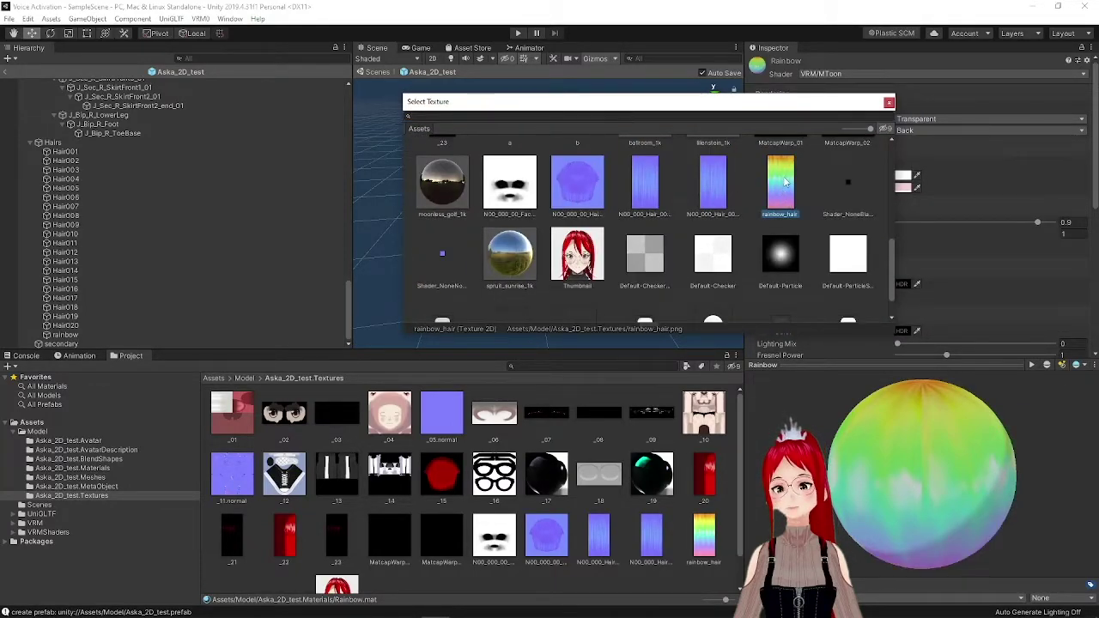
double_click(785, 180)
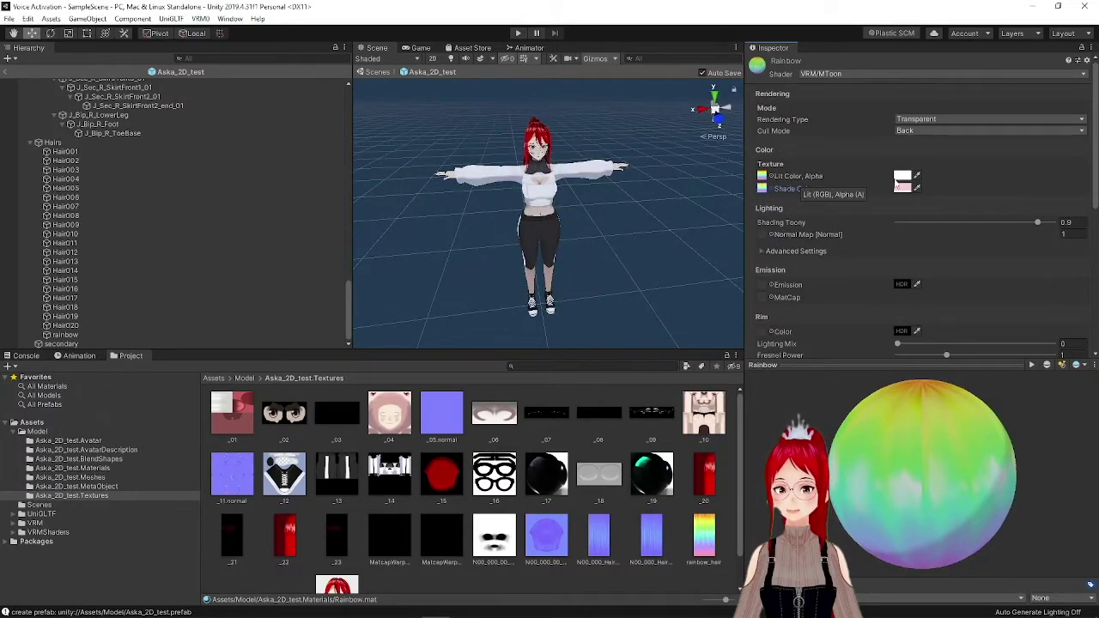
- Set the alpha of the Rainbow material's Lit Color and Shade Color to 0
left_click(902, 177)
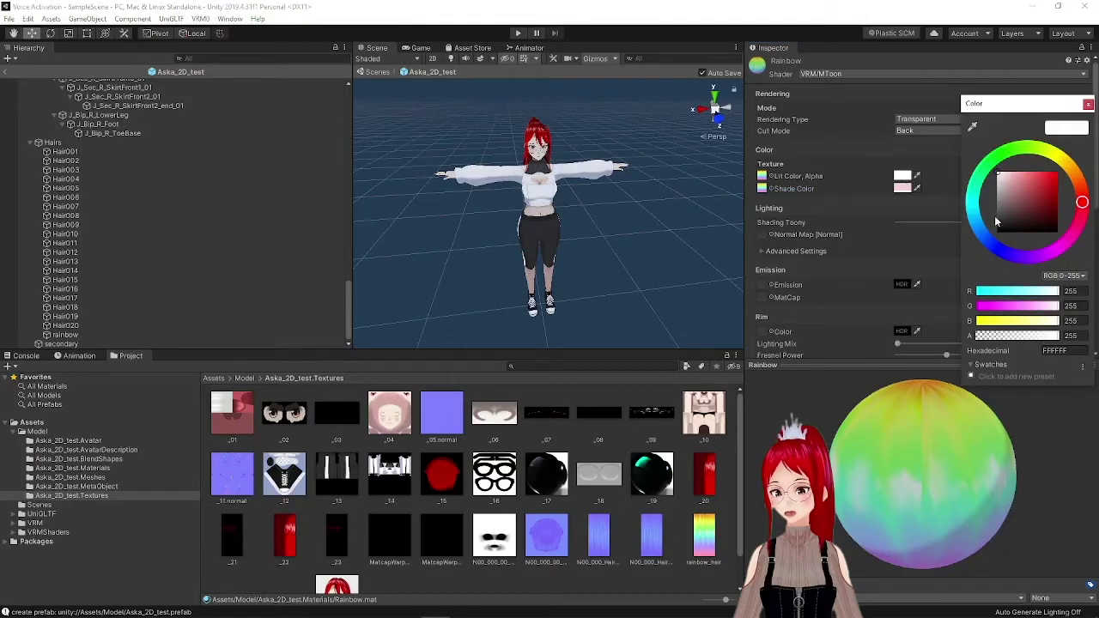
left_click_drag(1009, 340, 948, 340)
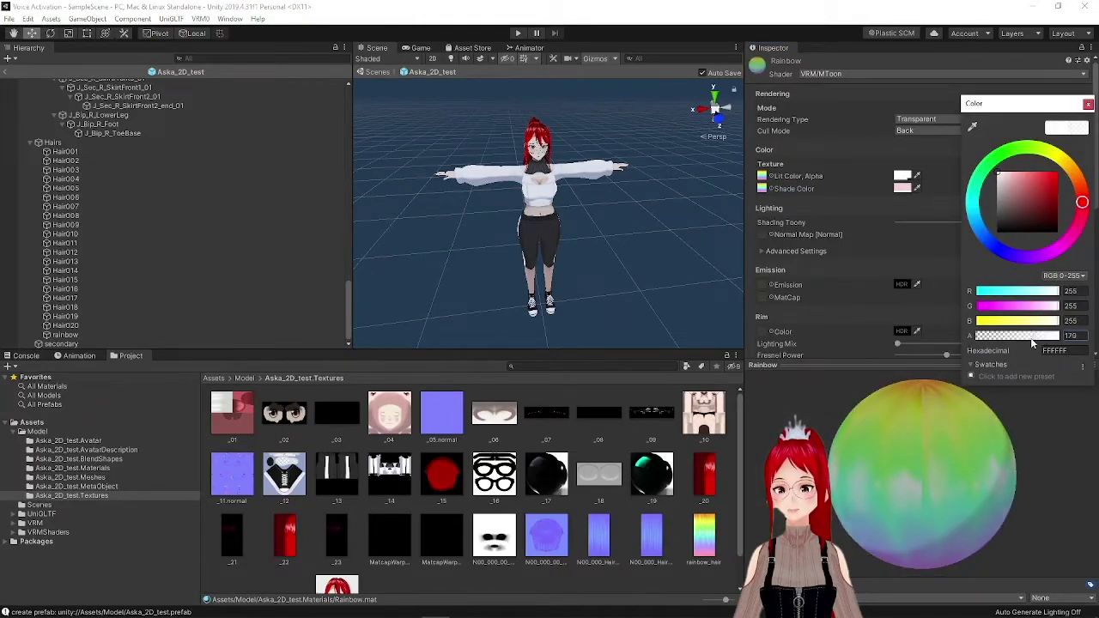
left_click(901, 190)
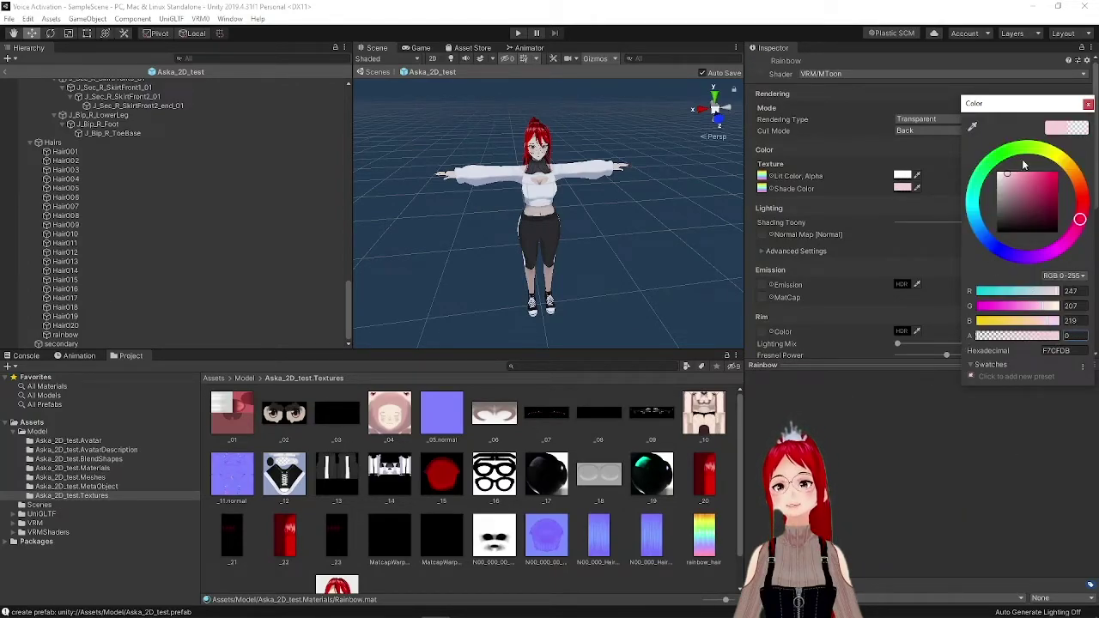
left_click(1088, 104)
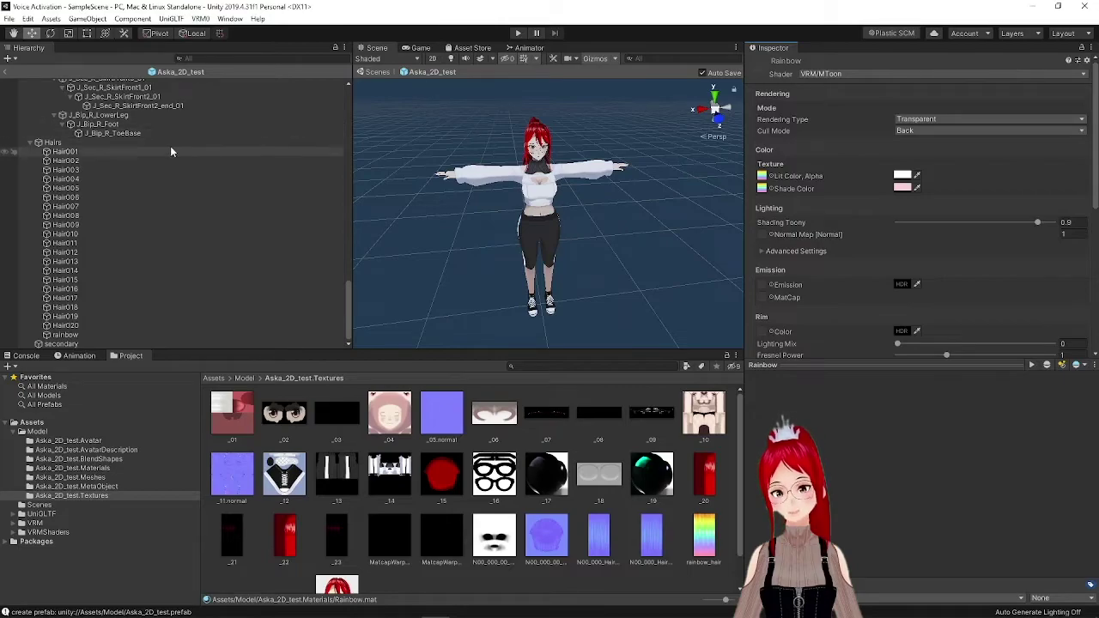
- Replace the material in Element 0 of the rainbow hair mesh with the Rainbow material
left_click(88, 334)
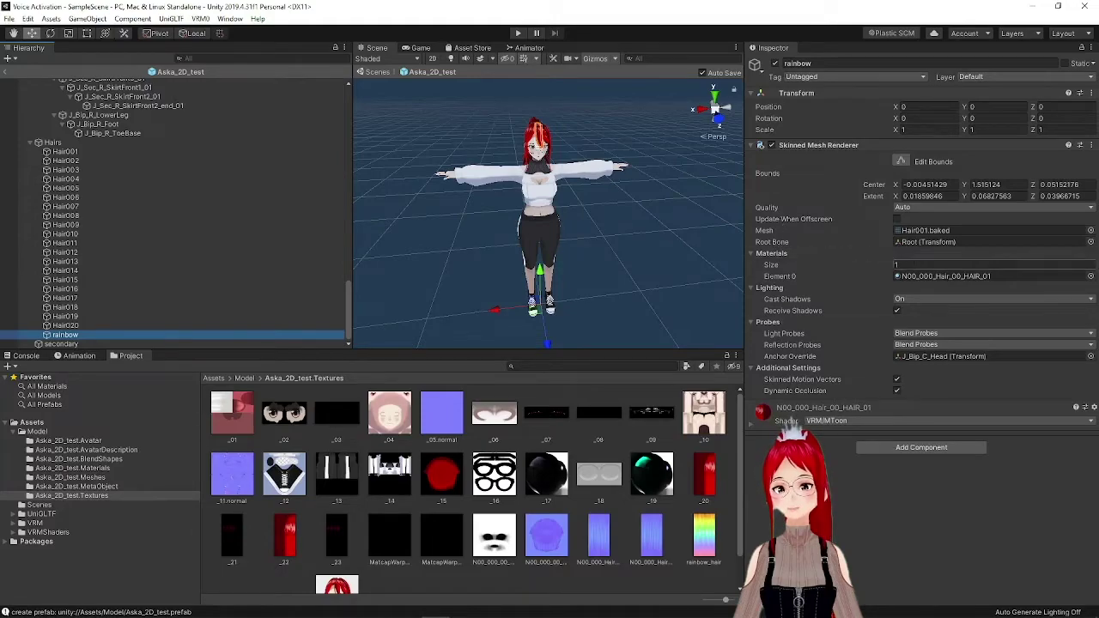
left_click(1093, 278)
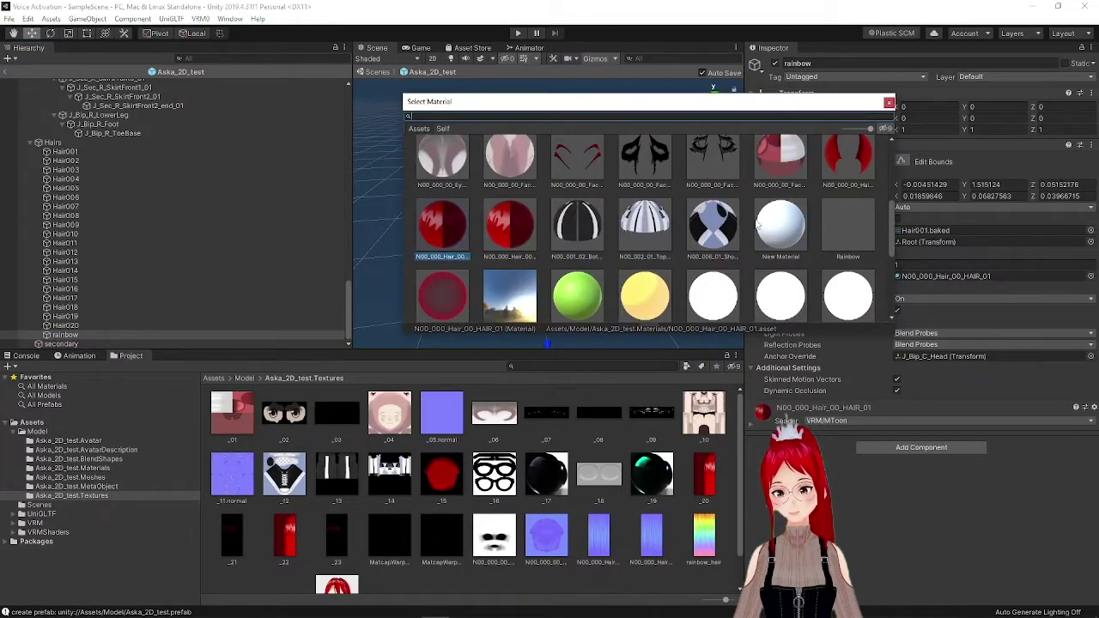
scroll(652, 242, "up", 5)
scroll(651, 242, "down", 10)
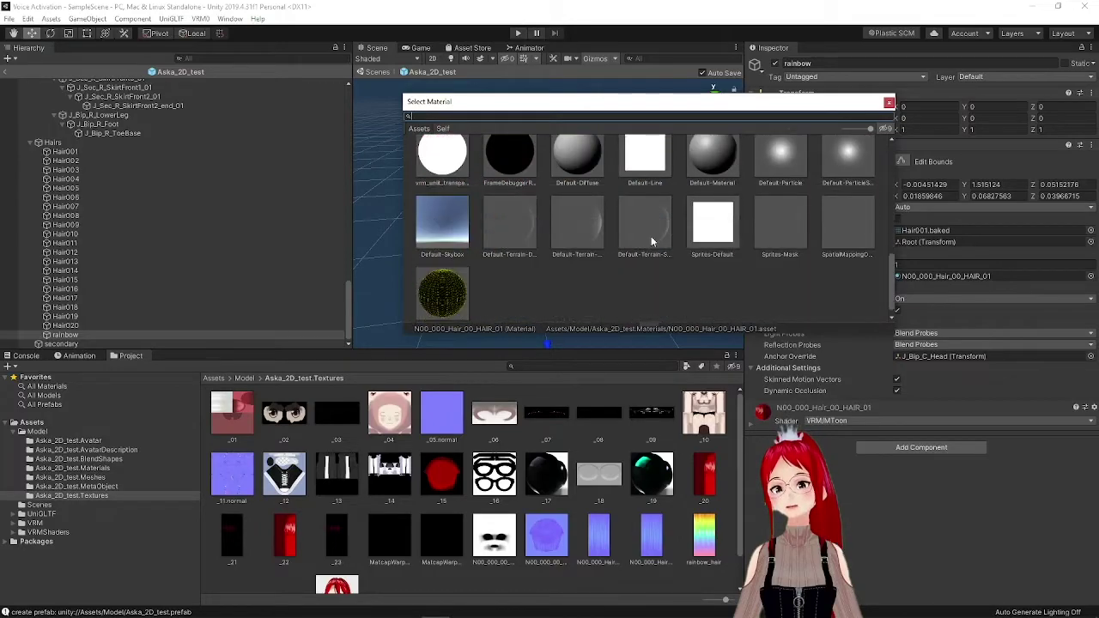
scroll(651, 241, "up", 3)
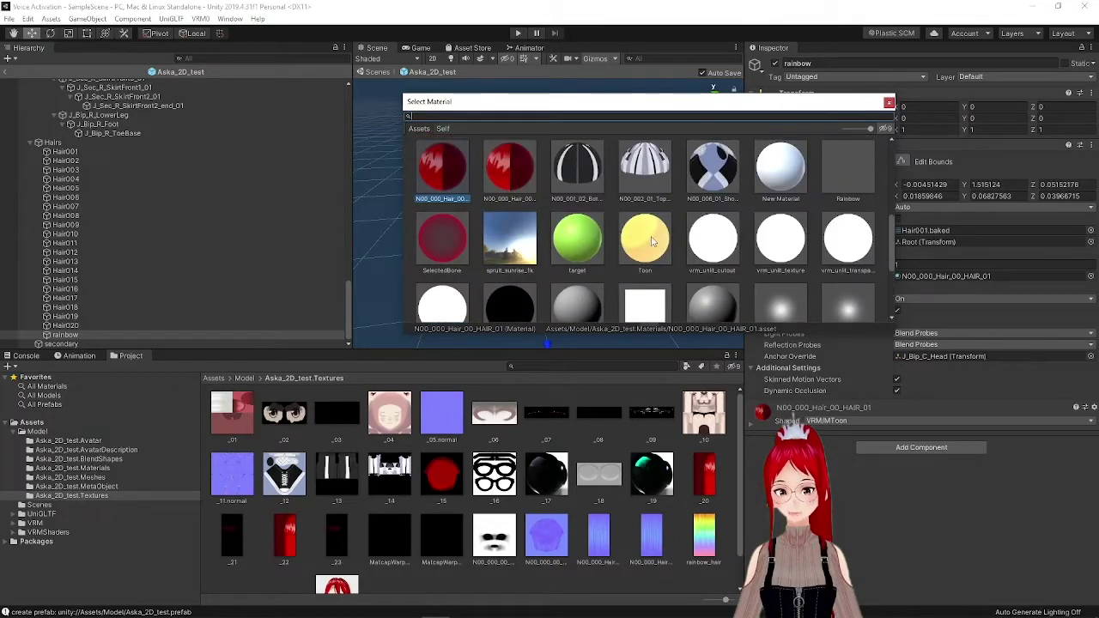
left_click(840, 195)
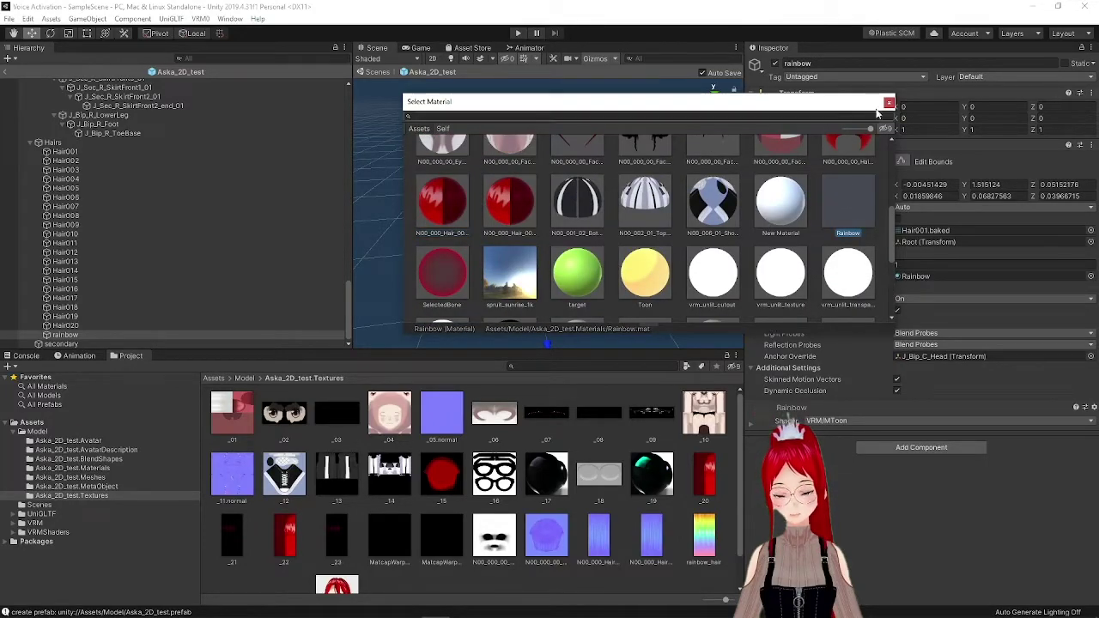
double_click(840, 196)
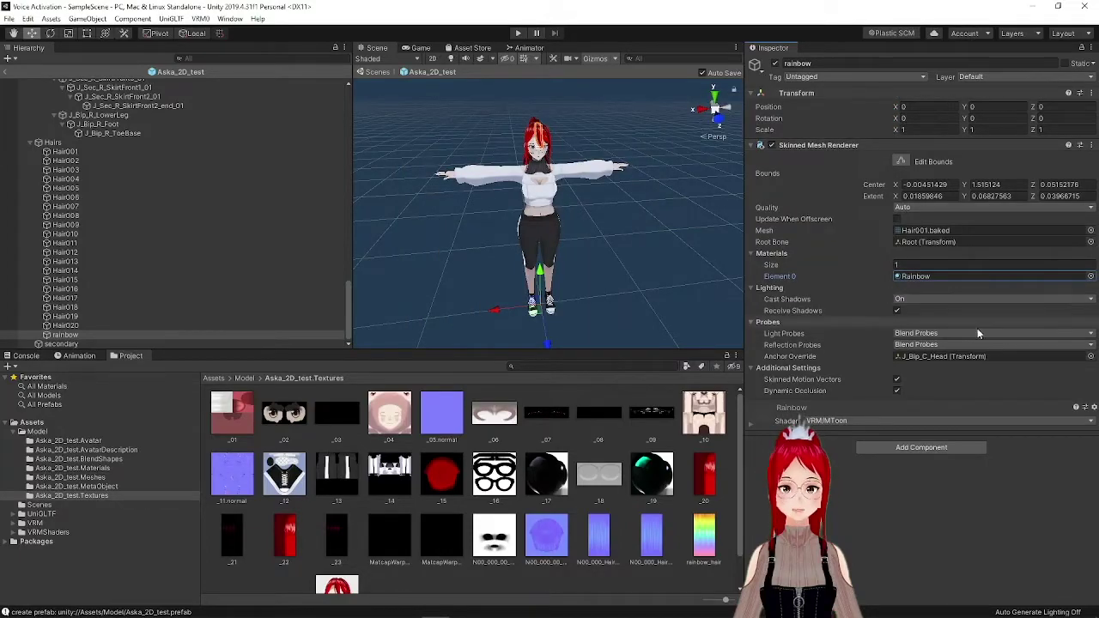
- Open the BlendShape asset in Aska_2D_test.BlendShapes, select clip A, and add an entry to its material list
scroll(173, 215, "up", 3)
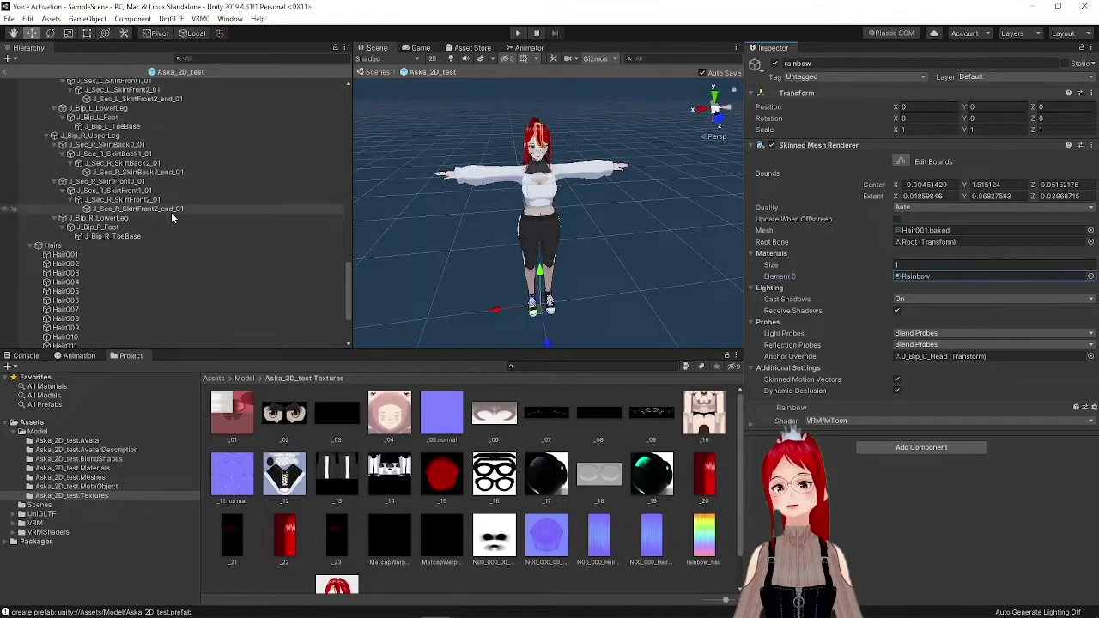
left_click(86, 462)
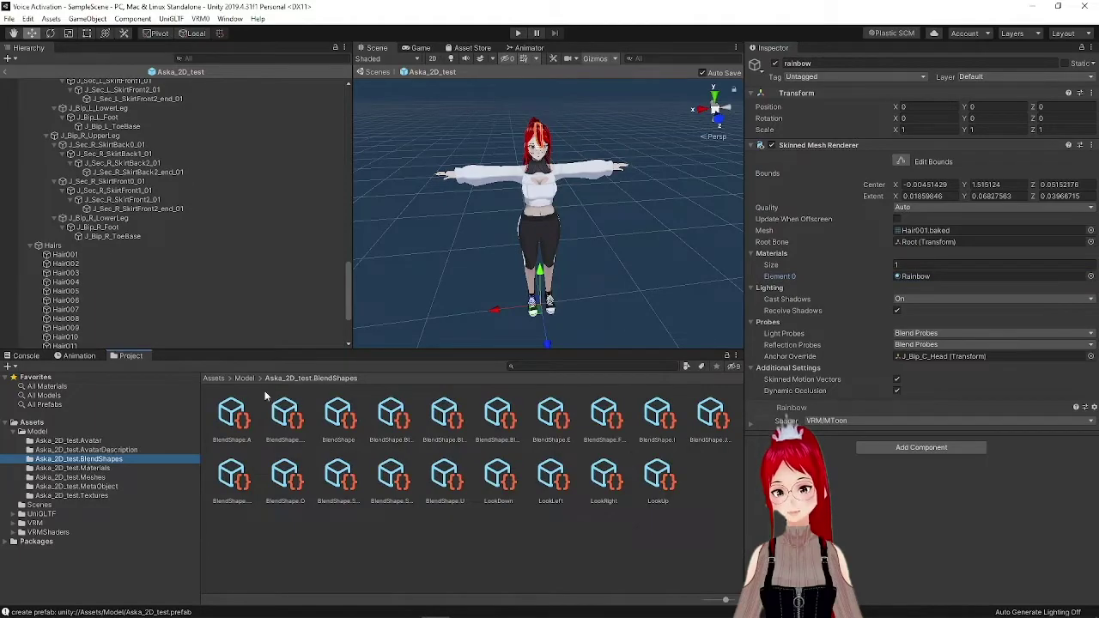
left_click(329, 418)
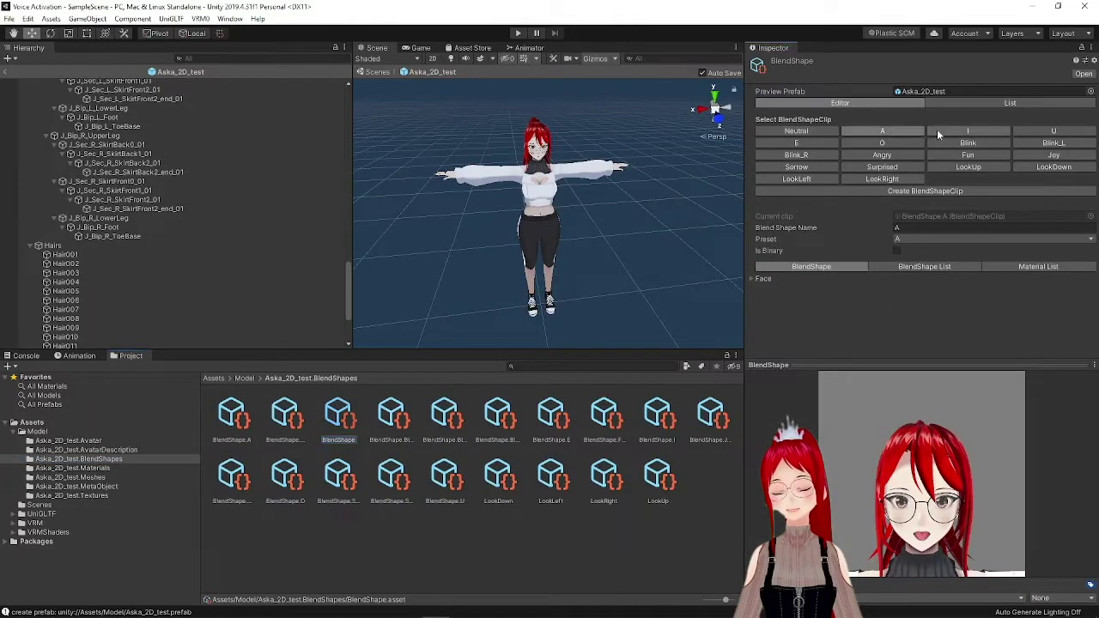
left_click(867, 144)
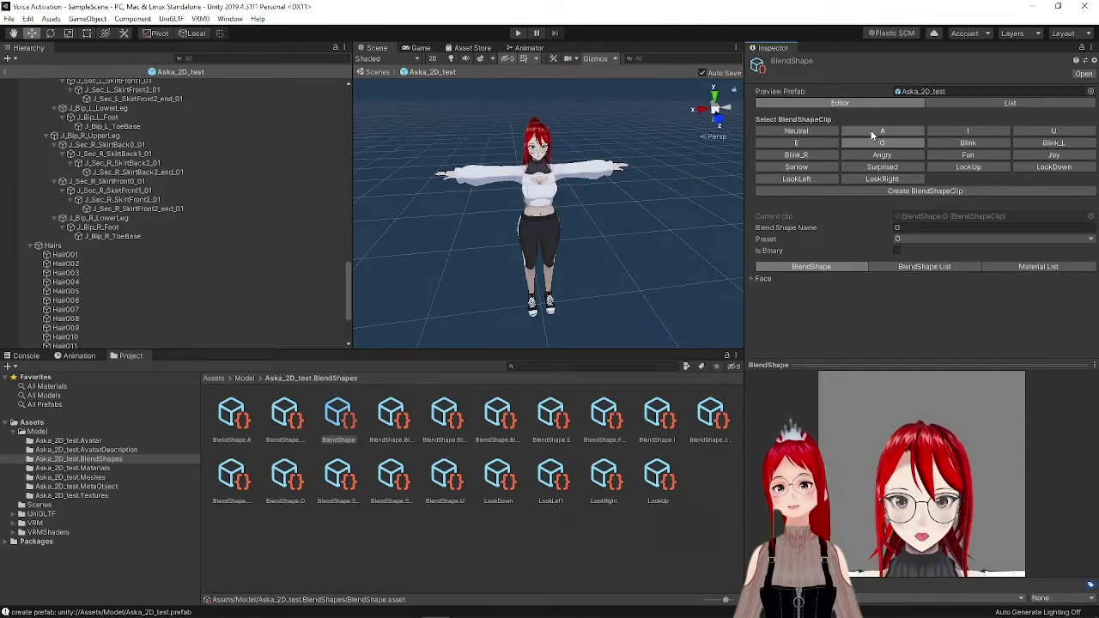
left_click(1041, 267)
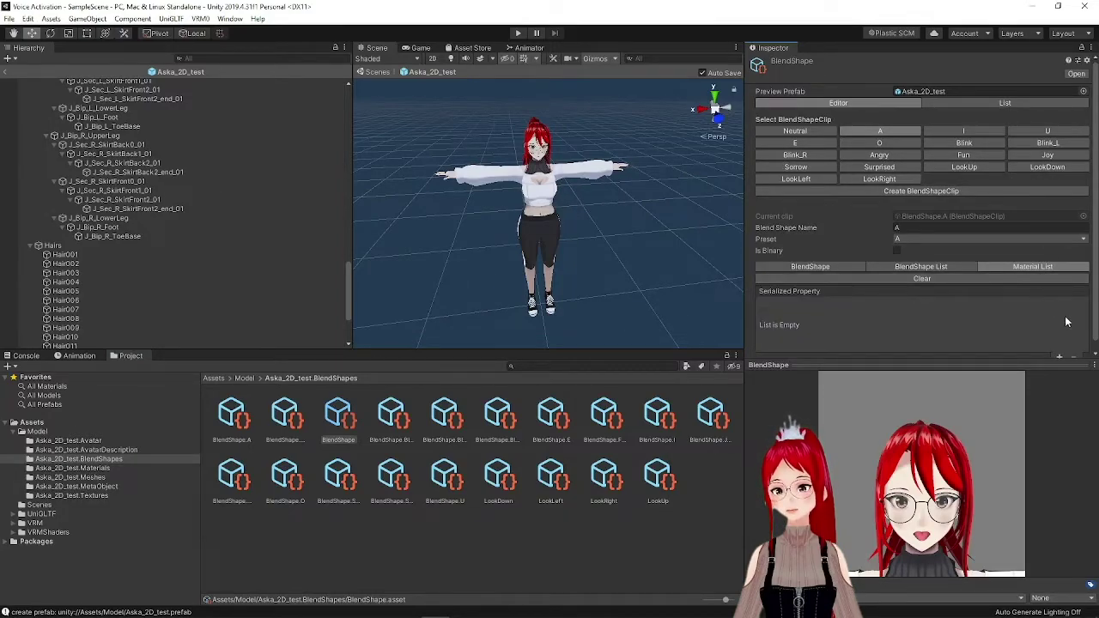
scroll(1066, 322, "down", 1)
left_click(1059, 351)
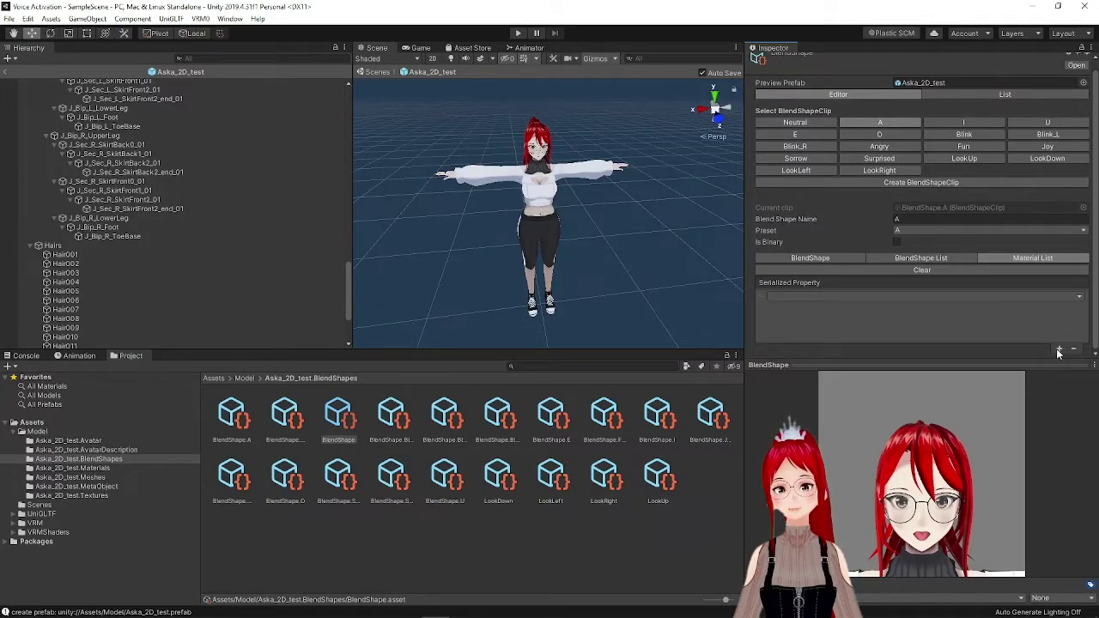
- Set the new material entry of clip A to the Rainbow material and its _Color property
left_click(1082, 298)
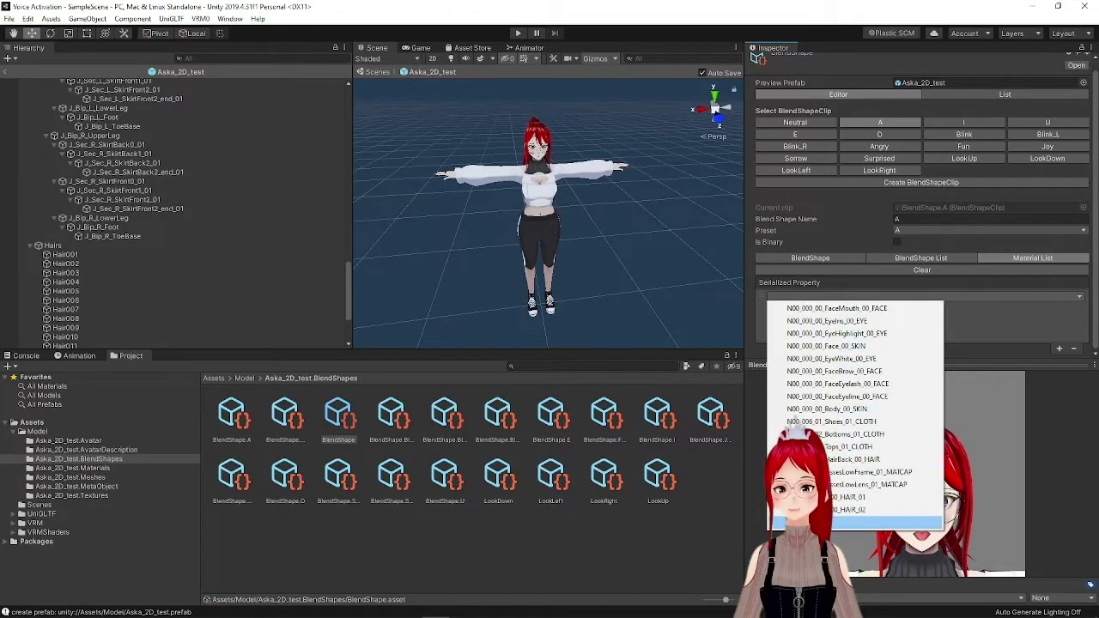
left_click(858, 523)
left_click(1082, 307)
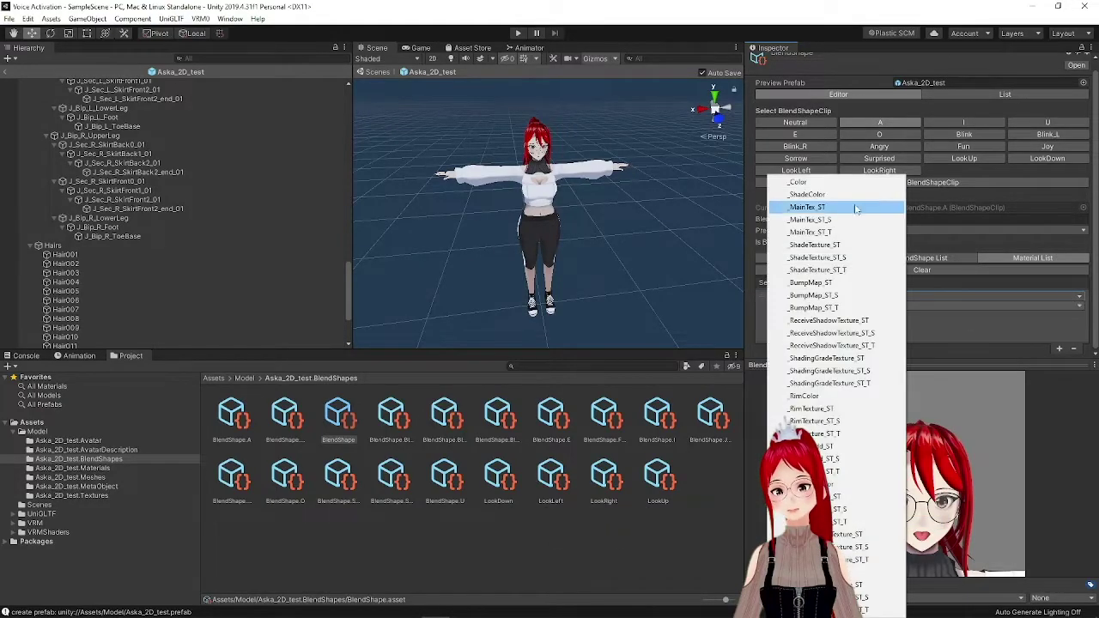
left_click(812, 186)
- Set the target value of clip A's Rainbow _Color entry to opaque white, FFFFFF with alpha 255
left_click(937, 314)
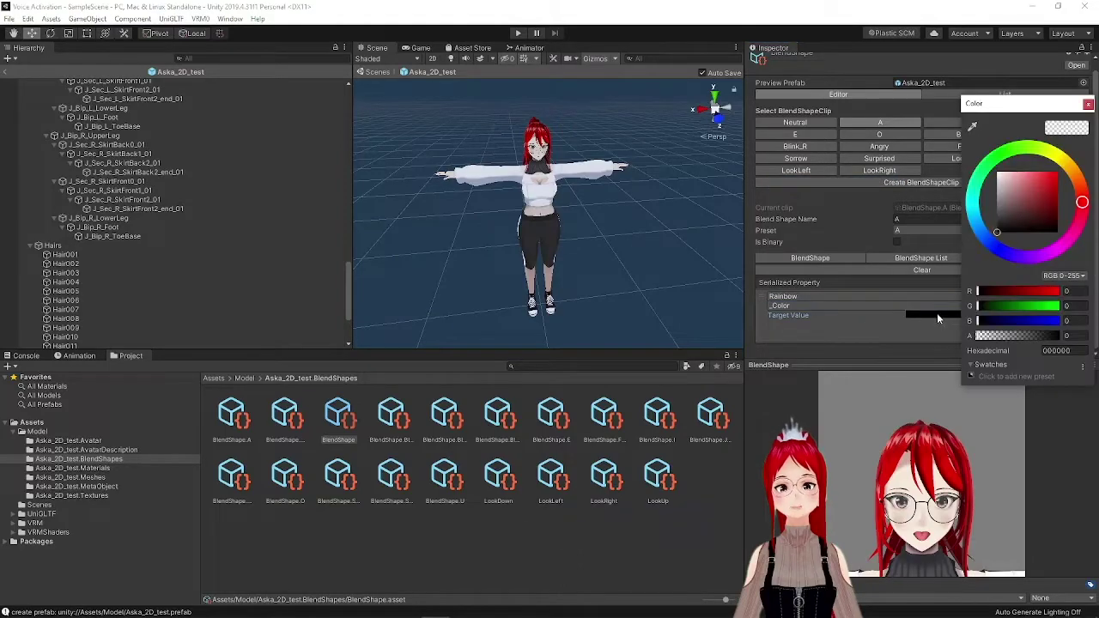
left_click_drag(978, 338, 1070, 337)
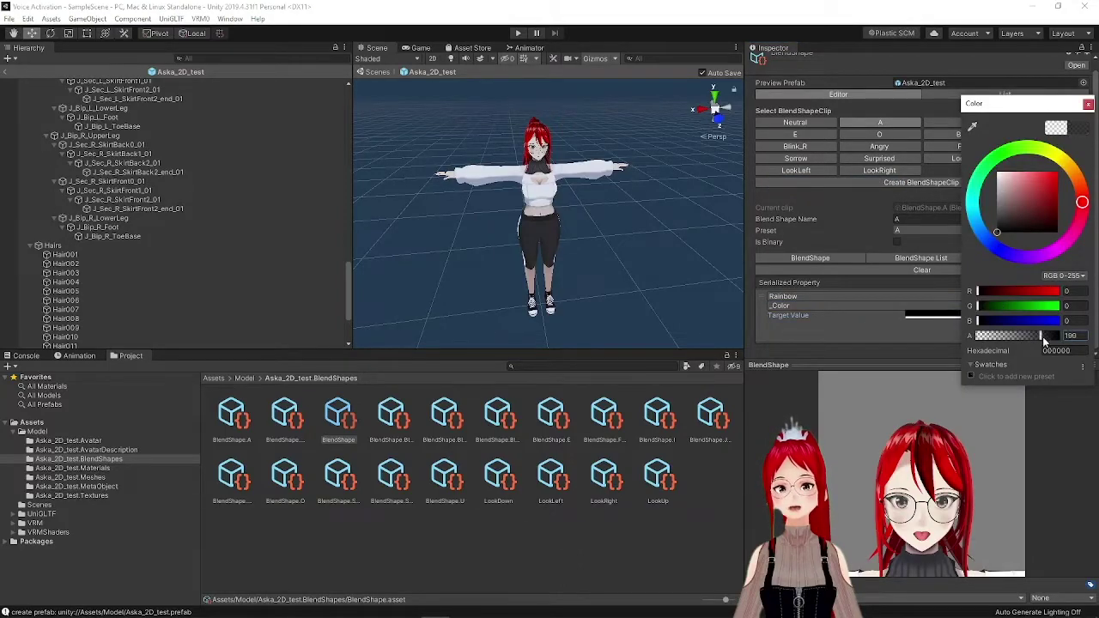
left_click_drag(1003, 225, 990, 171)
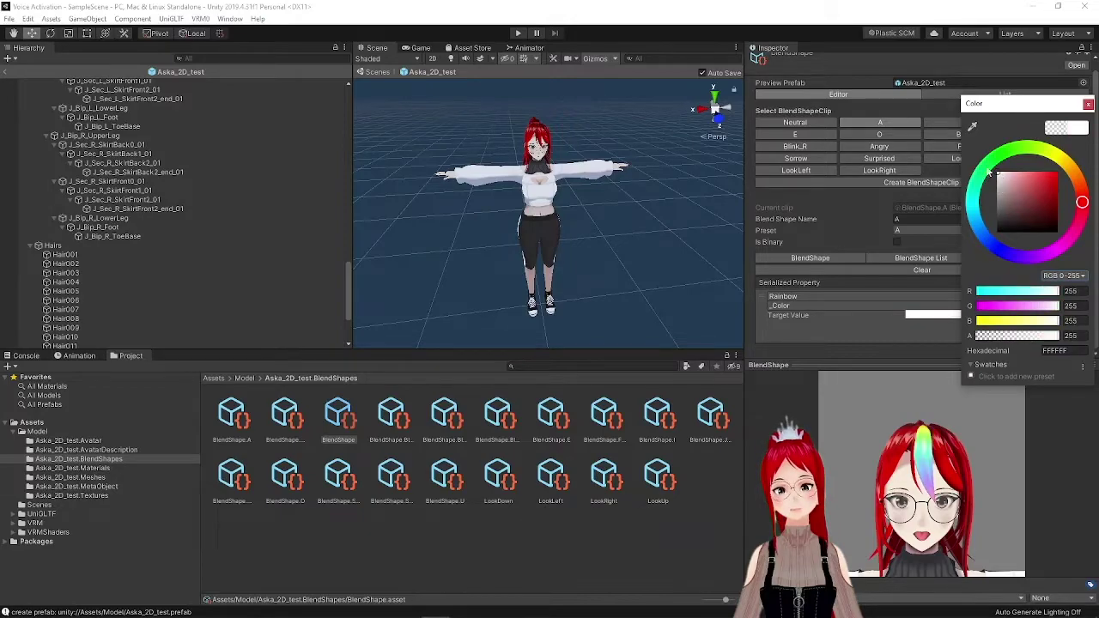
left_click(1087, 105)
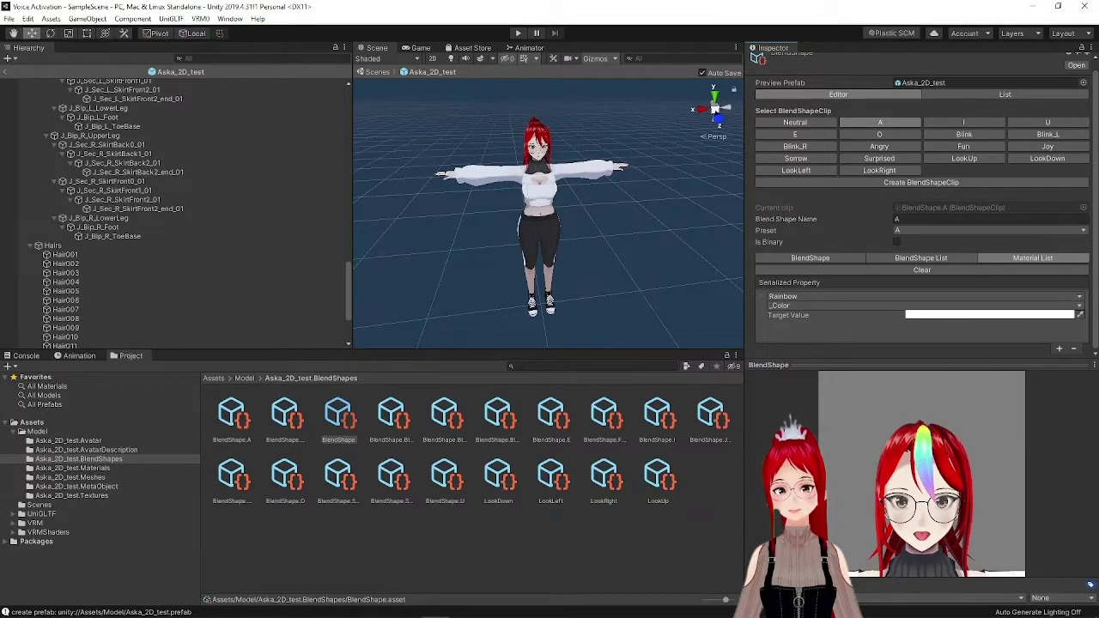
- Set up the Rainbow _Color target value in the material list of blend shape clip U
left_click(1048, 122)
left_click(1032, 258)
left_click(990, 315)
left_click(1088, 104)
- Set up the Rainbow _Color target value in the material lists of blend shape clips E and O
left_click(795, 134)
left_click(1033, 258)
left_click(880, 134)
left_click(1032, 263)
left_click(990, 315)
left_click(1088, 104)
- Export the avatar as a VRM0 file named Aska_2D_test to the Desktop
left_click(199, 20)
left_click(234, 44)
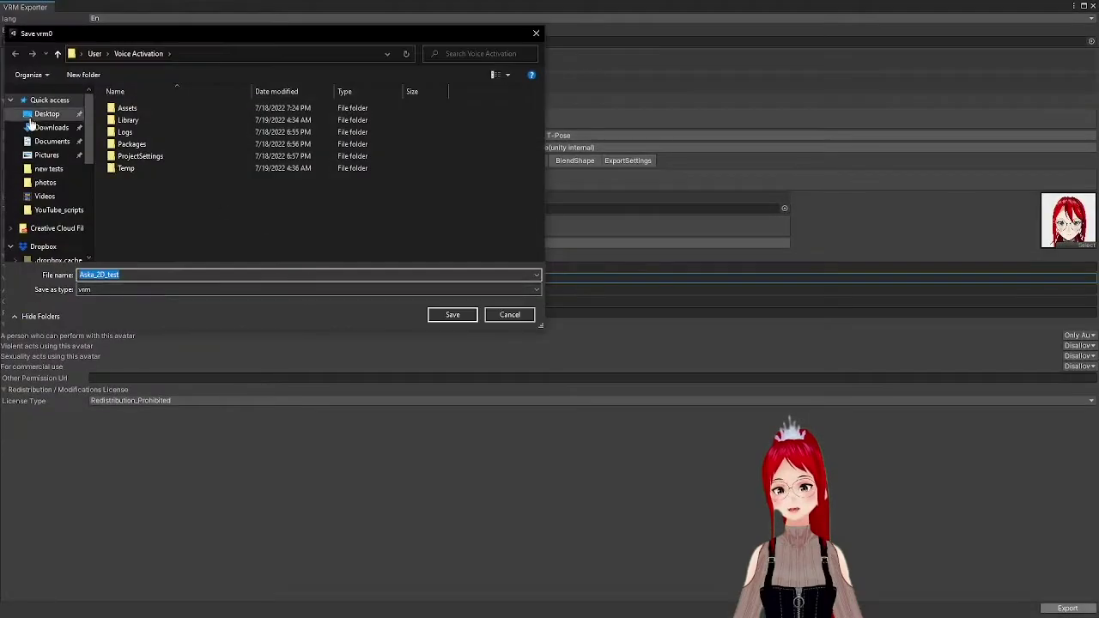
left_click(30, 113)
left_click(453, 315)
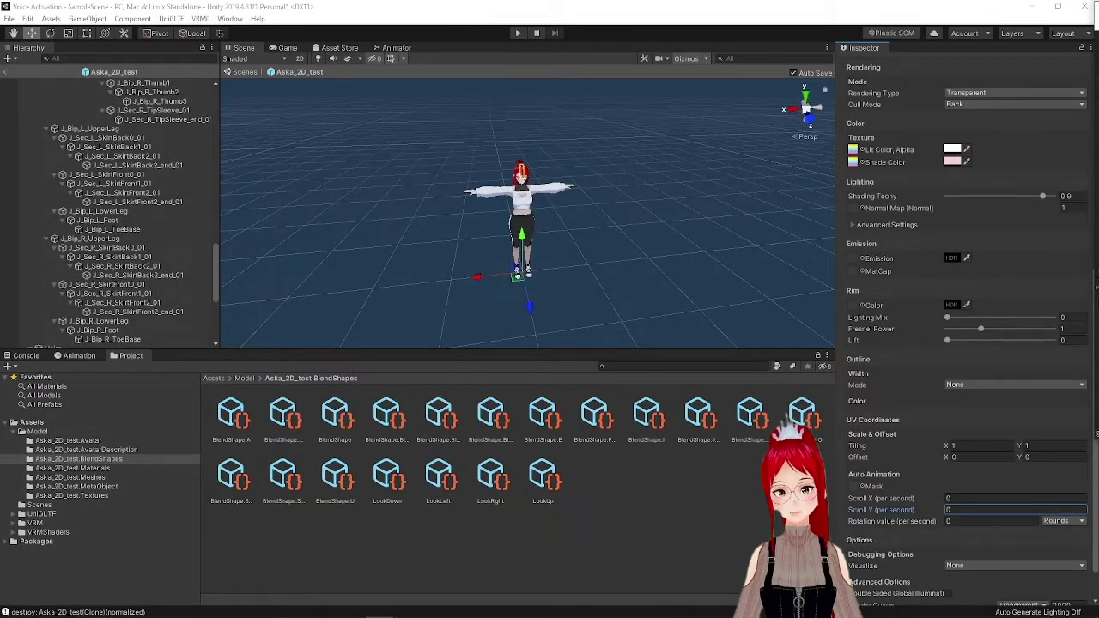
- Select the rainbow hair object and examine the Auto Animation settings of its Rainbow material
scroll(117, 297, "down", 6)
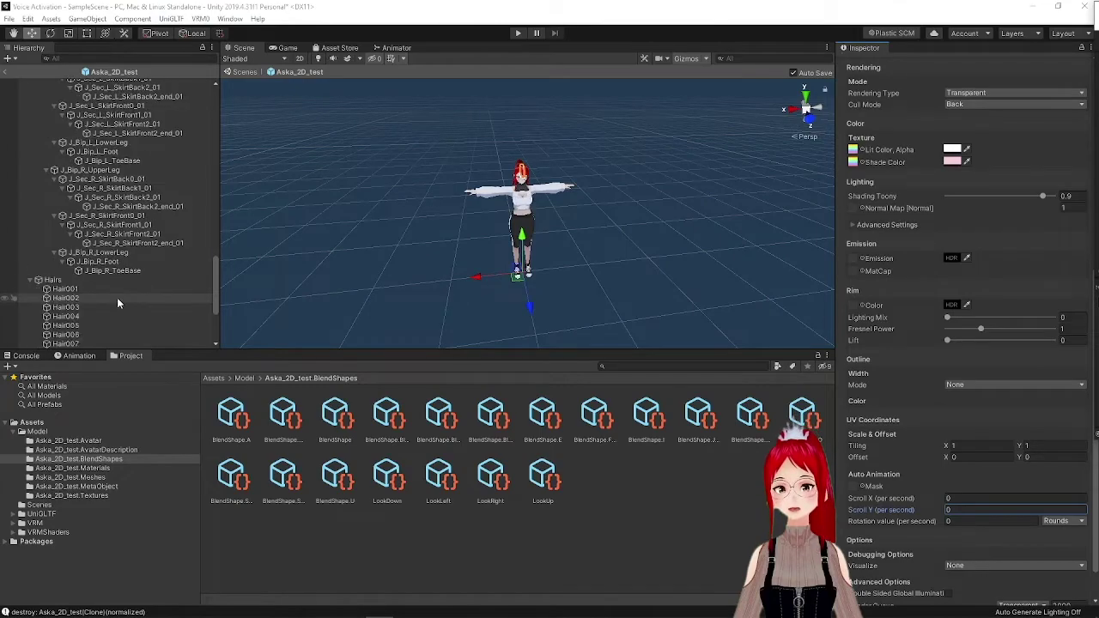
scroll(689, 224, "up", 3)
scroll(929, 222, "up", 10)
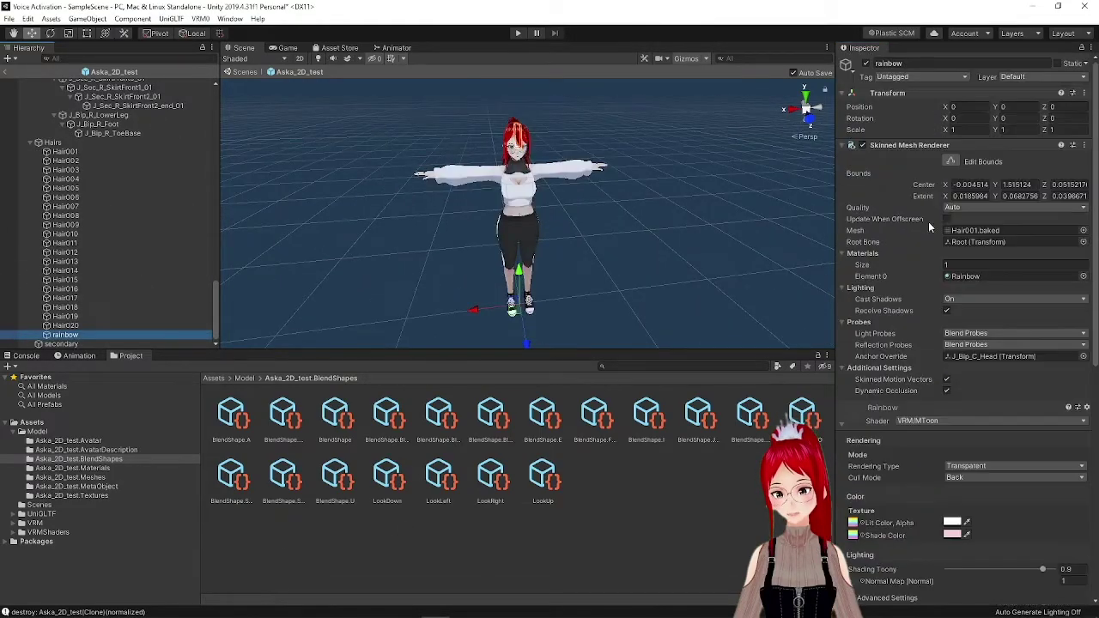
left_click(843, 421)
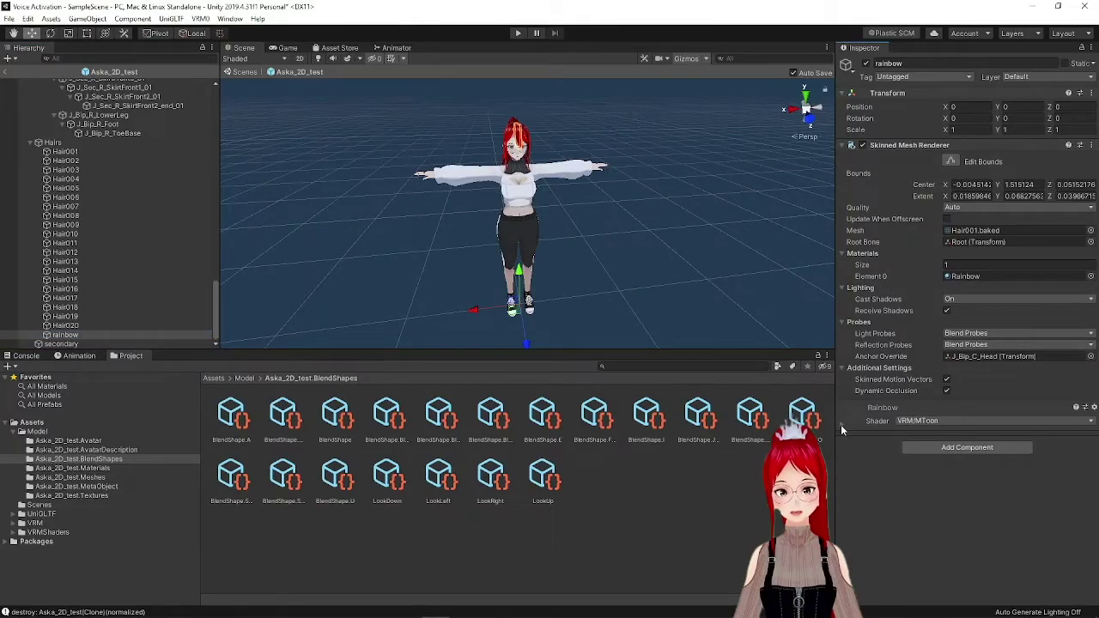
left_click(841, 425)
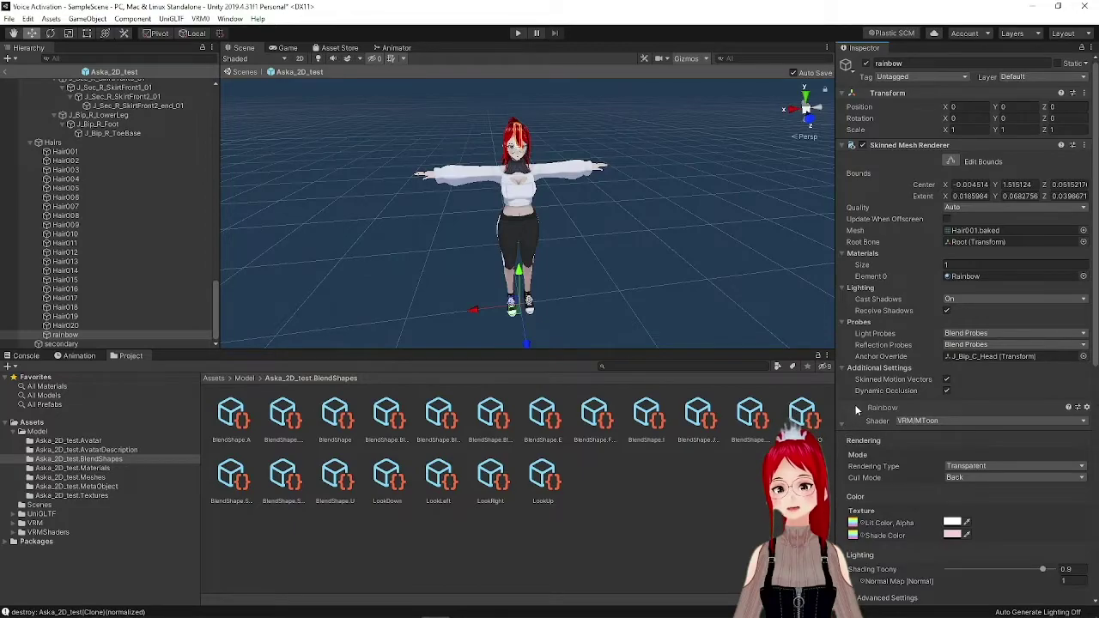
scroll(857, 404, "down", 3)
scroll(857, 409, "down", 8)
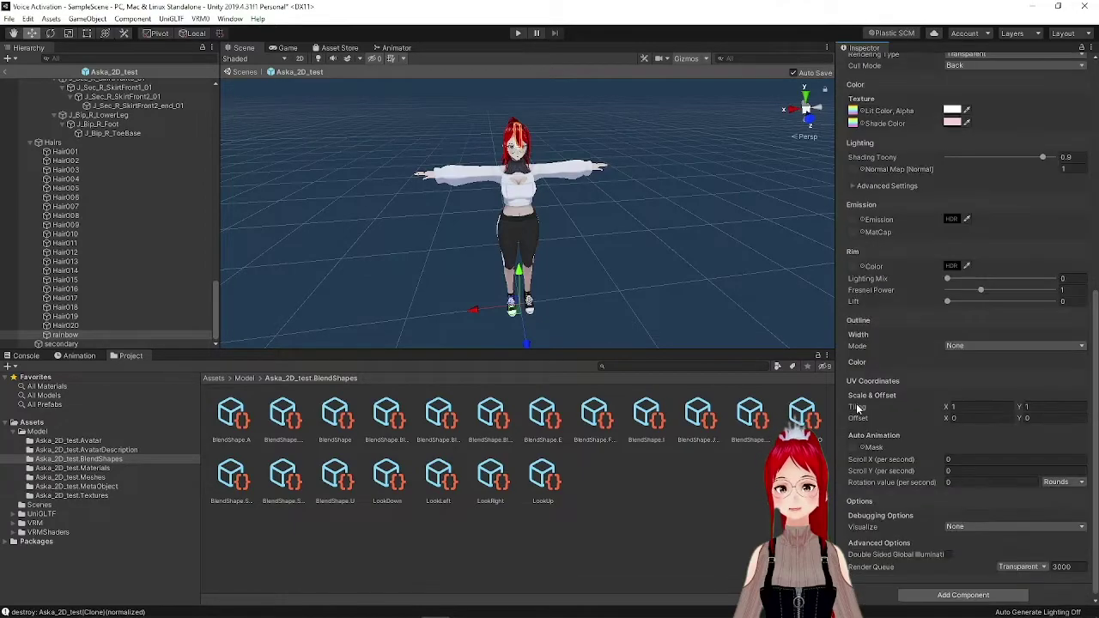
left_click(861, 456)
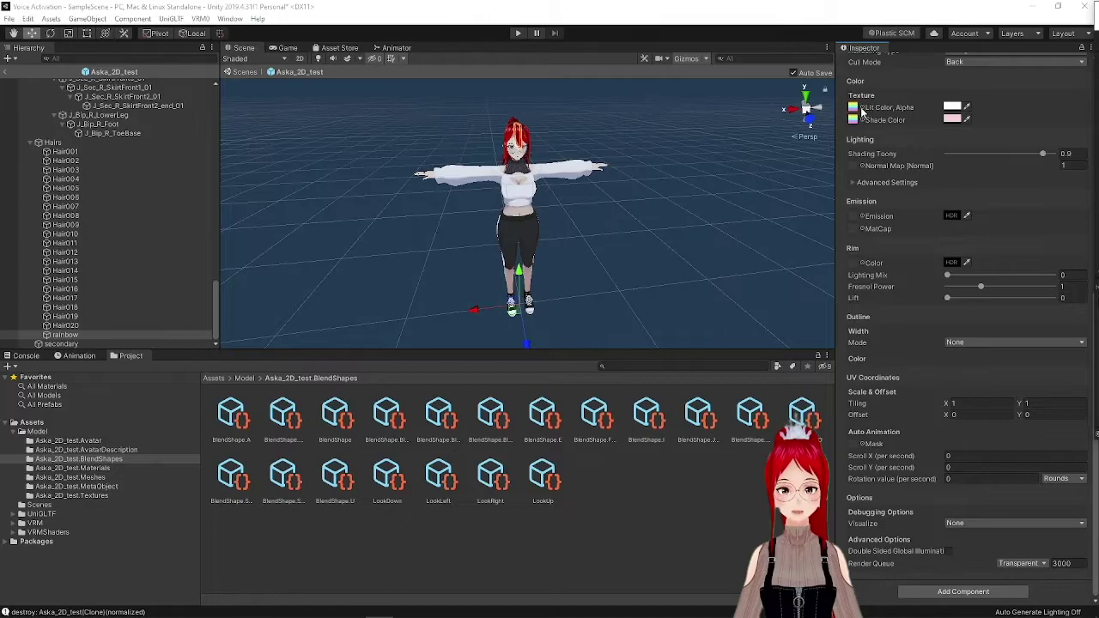
- Set the alpha of the Rainbow material's lit color to 255 and start play mode
left_click(952, 107)
left_click_drag(978, 336, 1072, 337)
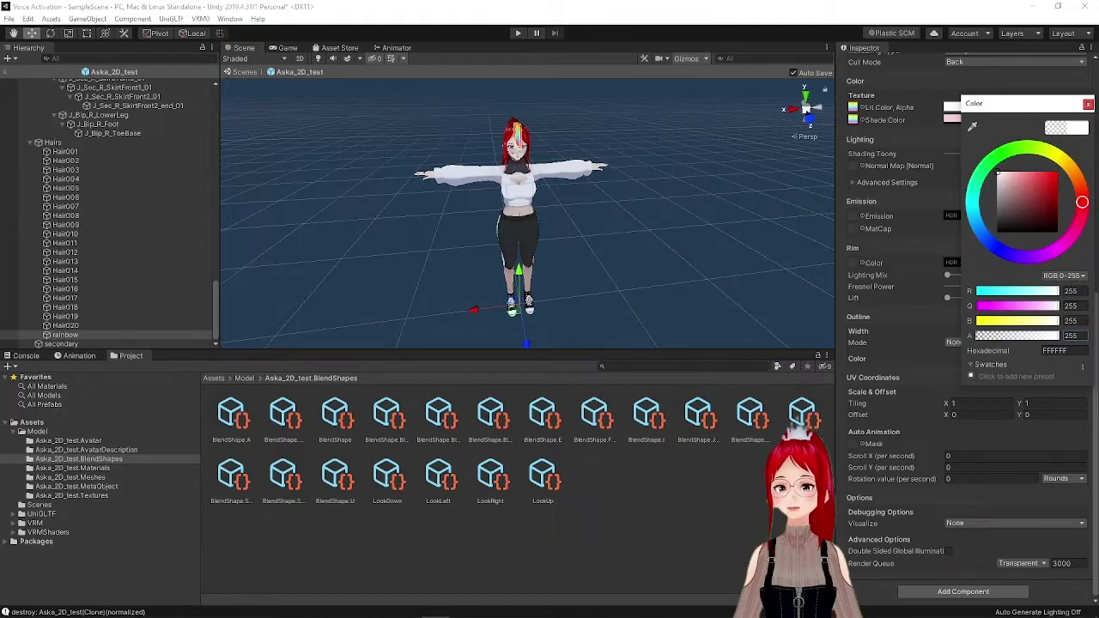
left_click(1088, 103)
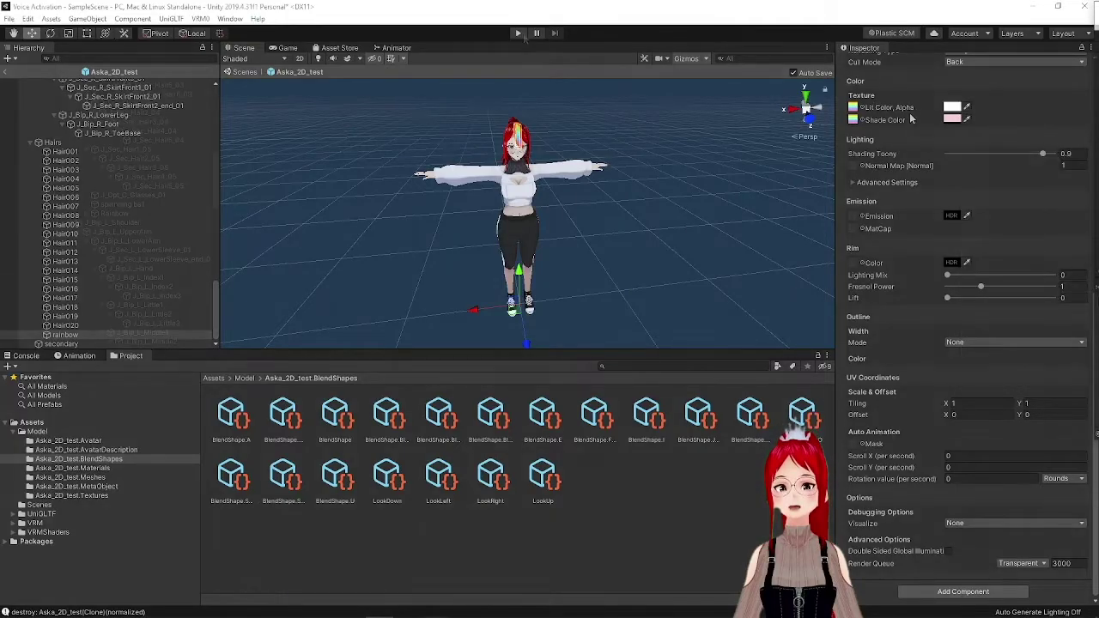
left_click(519, 33)
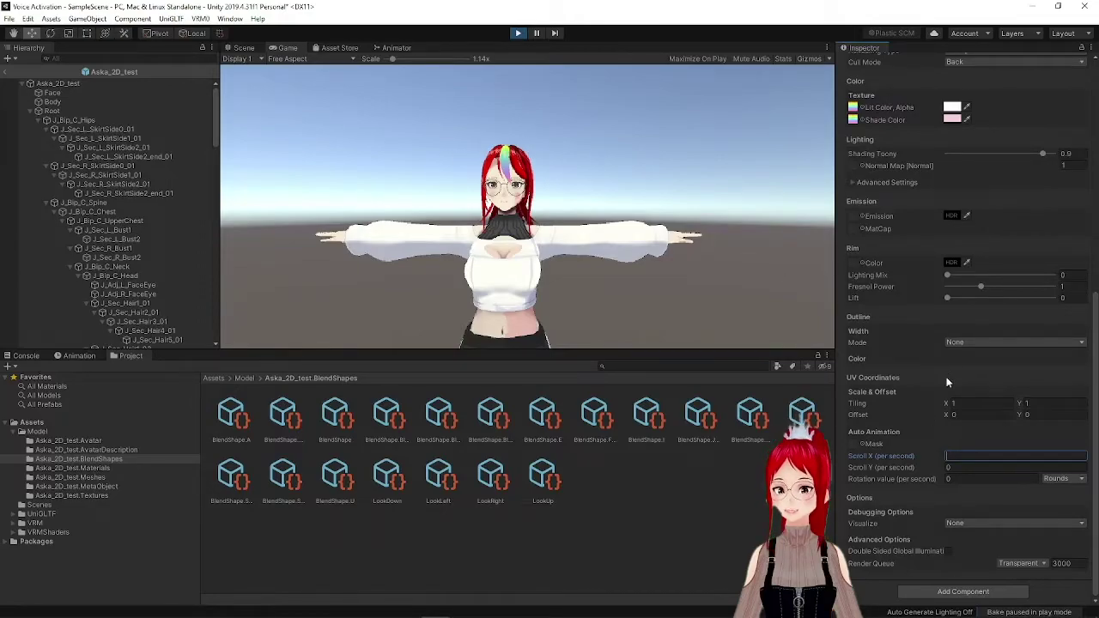
- Try a Scroll X value of 2 per second in the Rainbow material's Auto Animation settings
left_click(949, 469)
type("2")
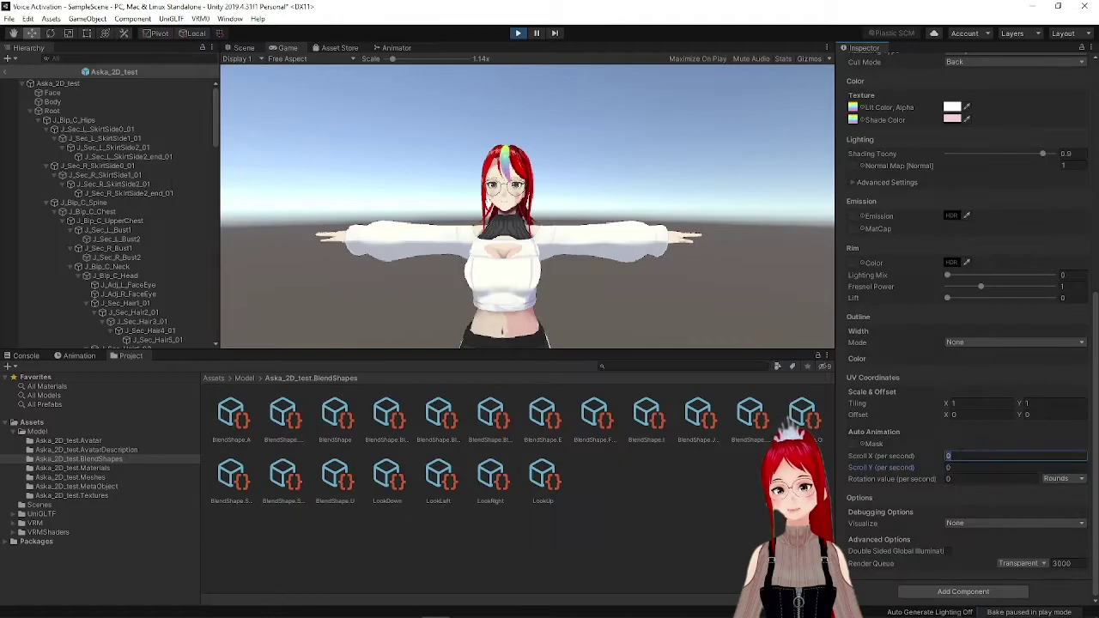
type("2")
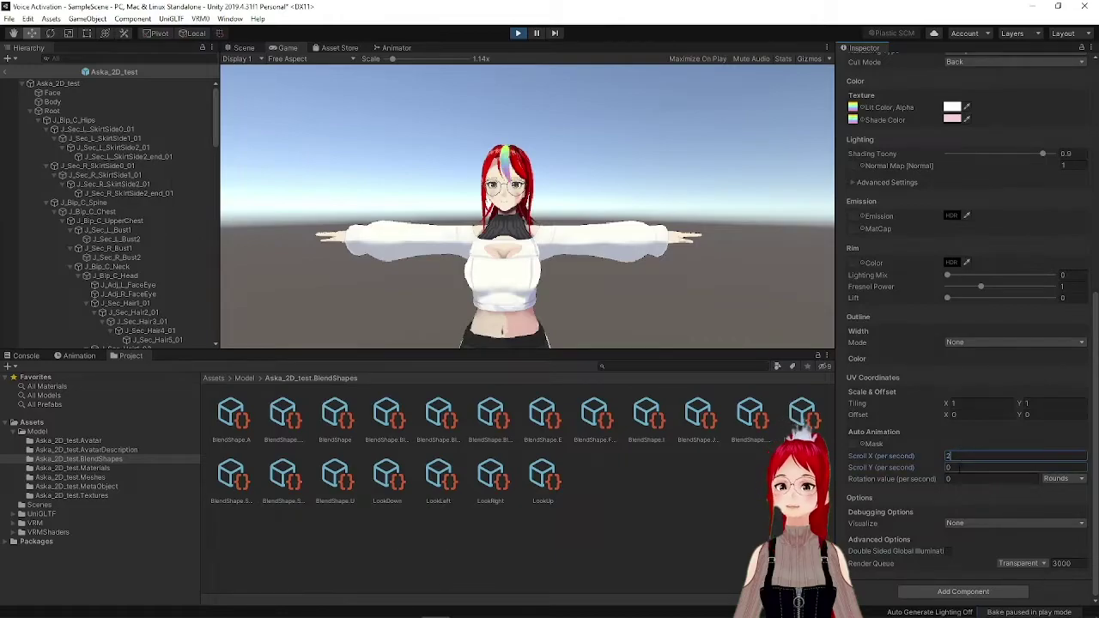
type("1")
left_click(927, 457)
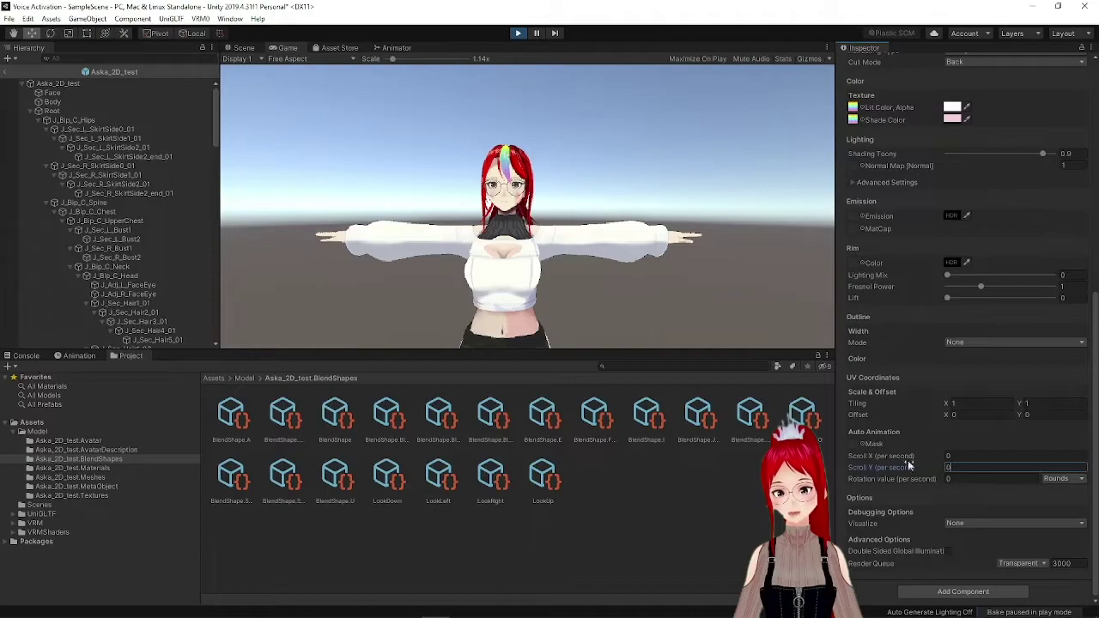
- Test a rotation value of 1 on the Rainbow material, reset it to 0, and set Scroll Y to 0.5 per second
key("BackSpace")
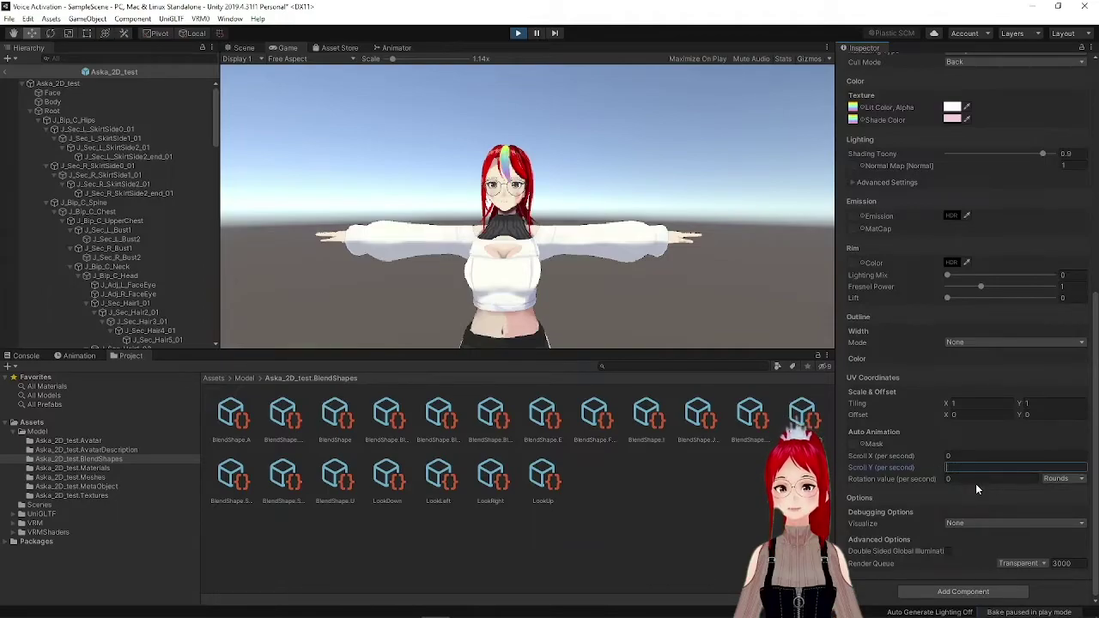
left_click(975, 480)
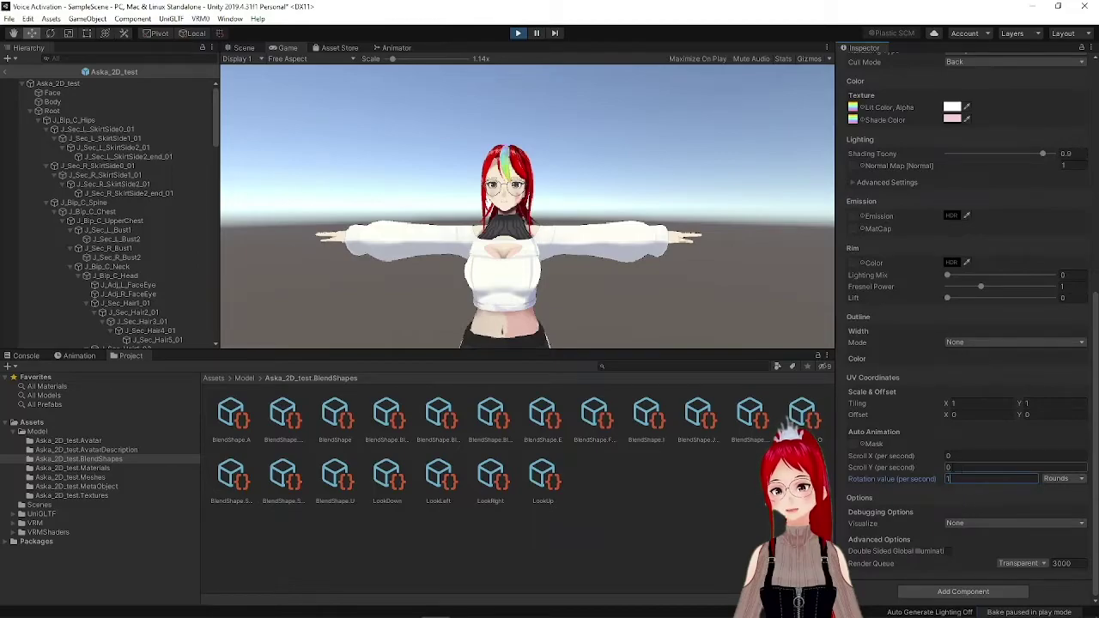
left_click(962, 468)
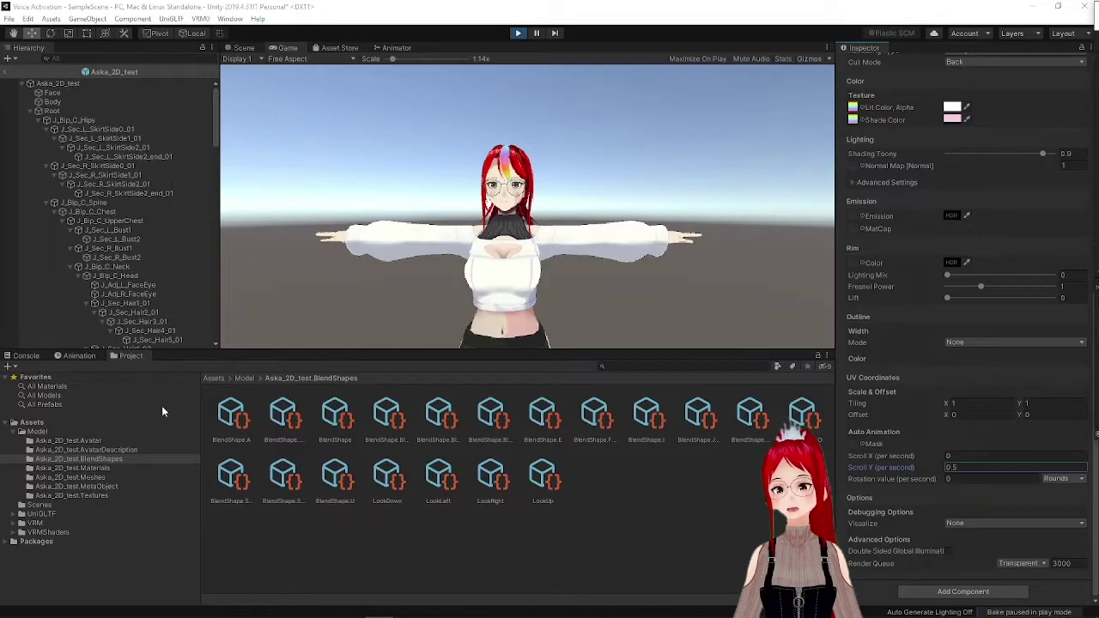
- Review the avatar's material and texture folders and the Rainbow material's settings, and leave play mode
left_click(109, 468)
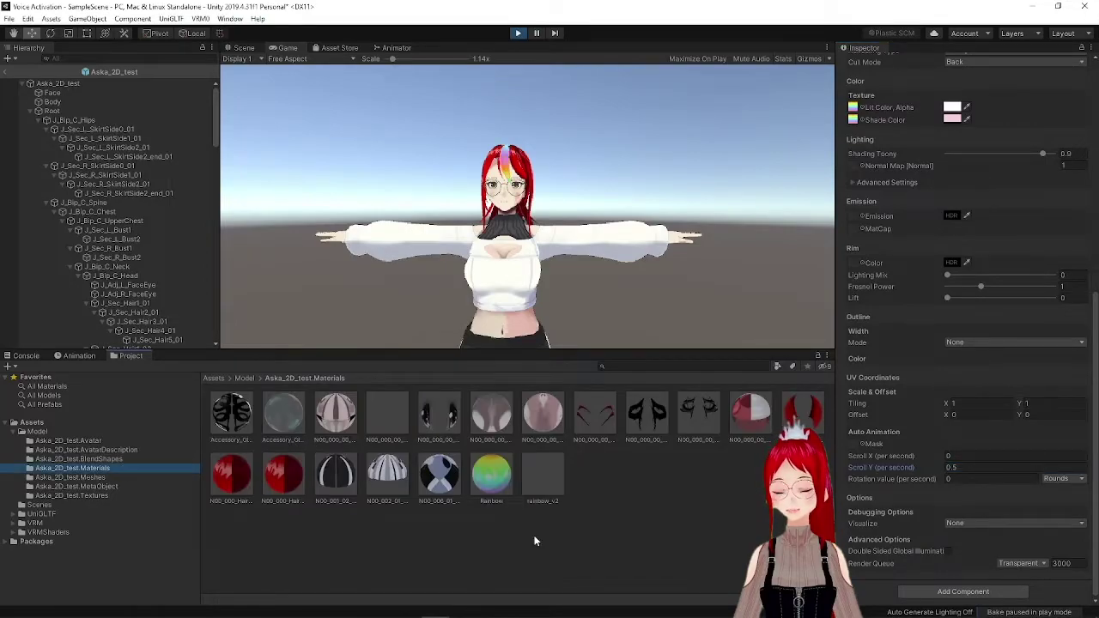
scroll(920, 250, "up", 10)
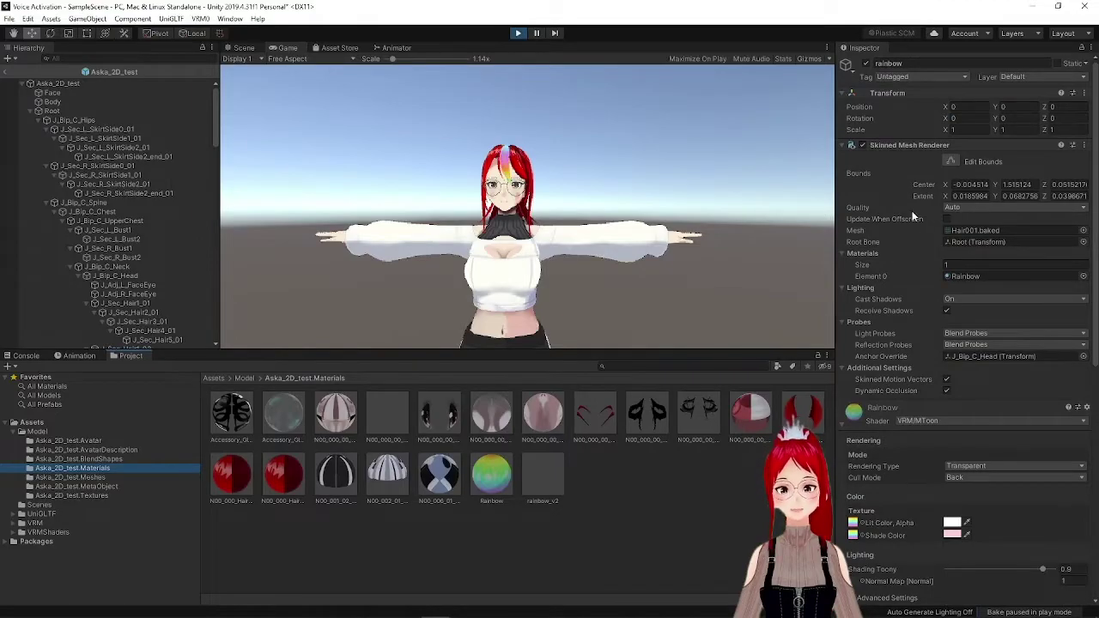
scroll(915, 216, "down", 5)
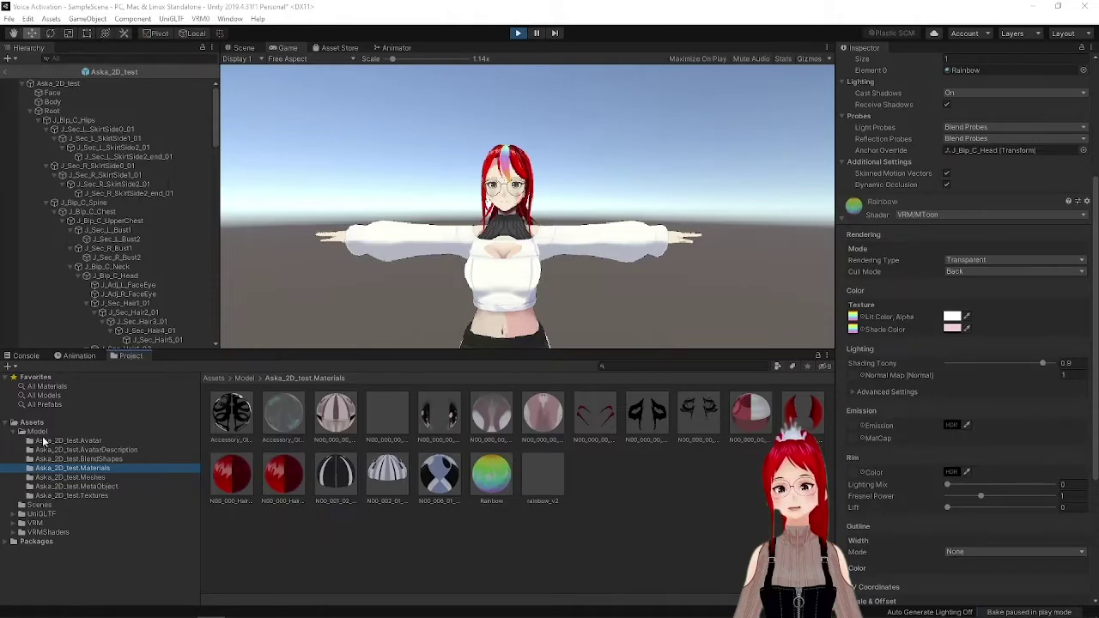
left_click(79, 497)
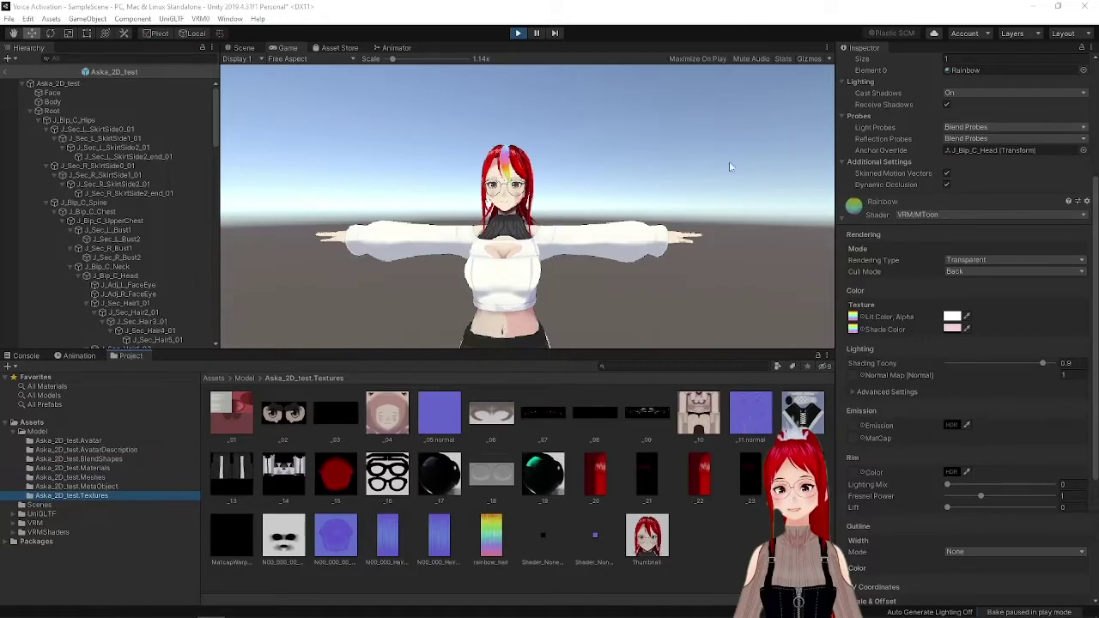
left_click(518, 33)
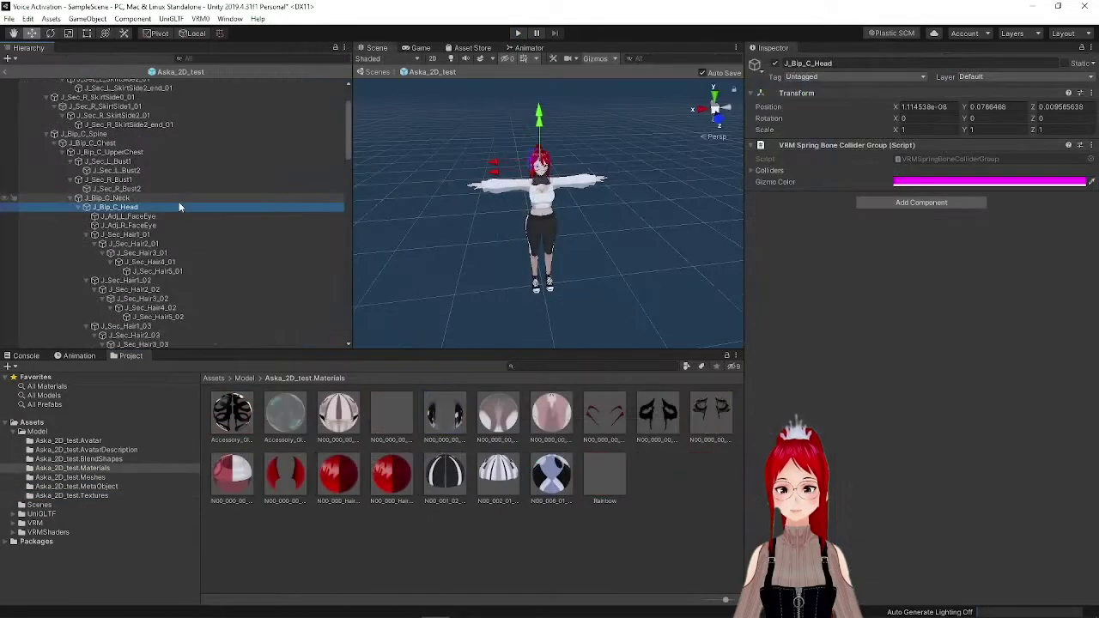
- Create an empty object under J_Bip_C_Head and name it "spinning ball"
right_click(179, 207)
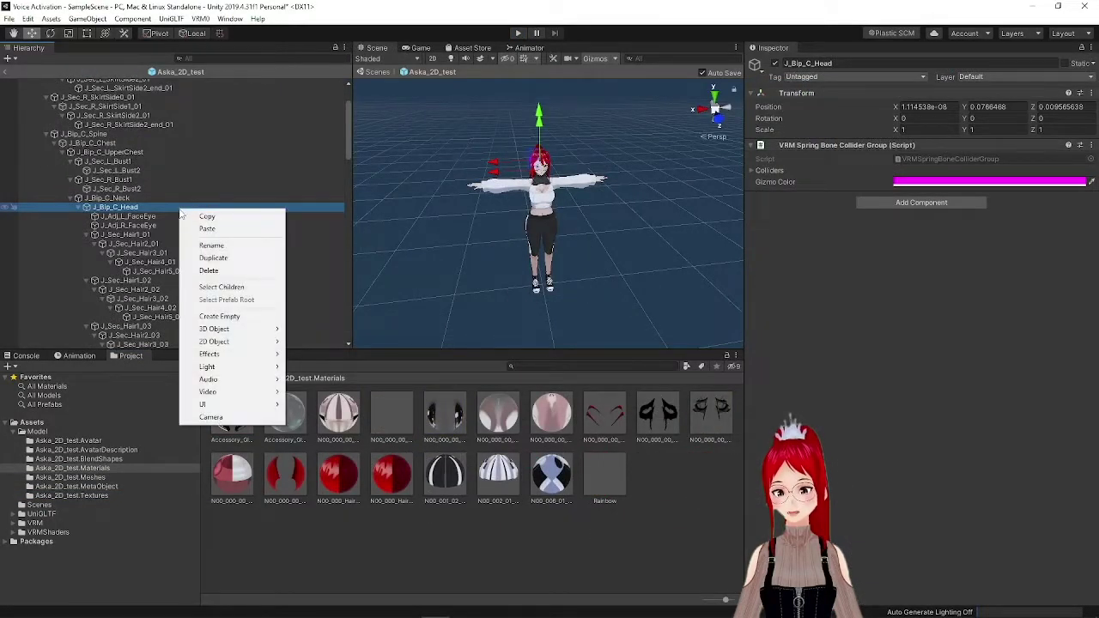
left_click(225, 317)
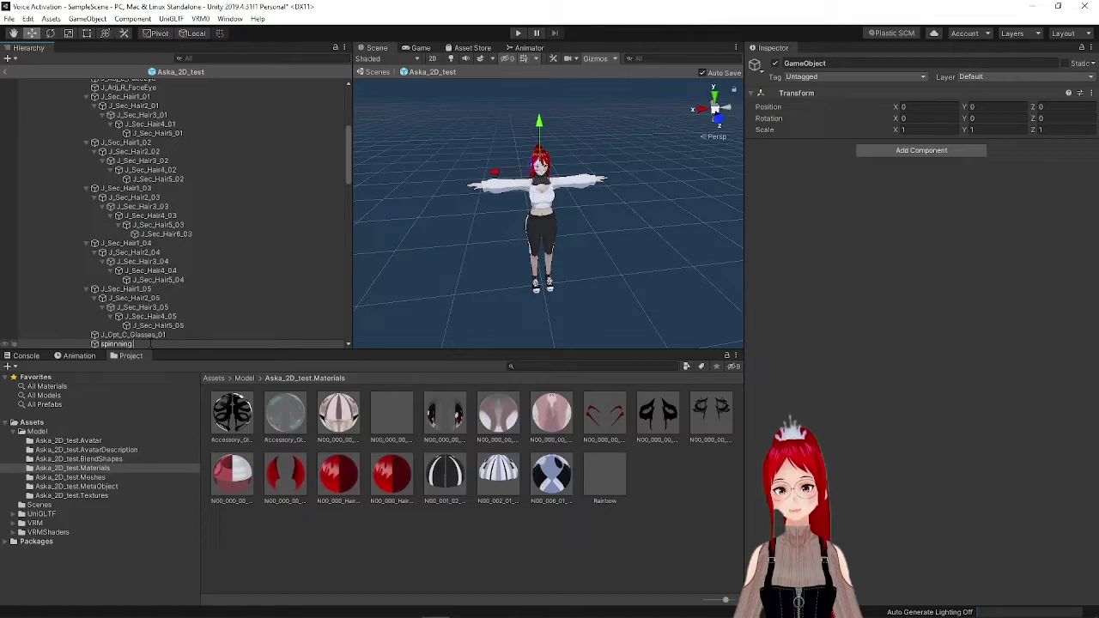
type("spinning ball")
key("Return")
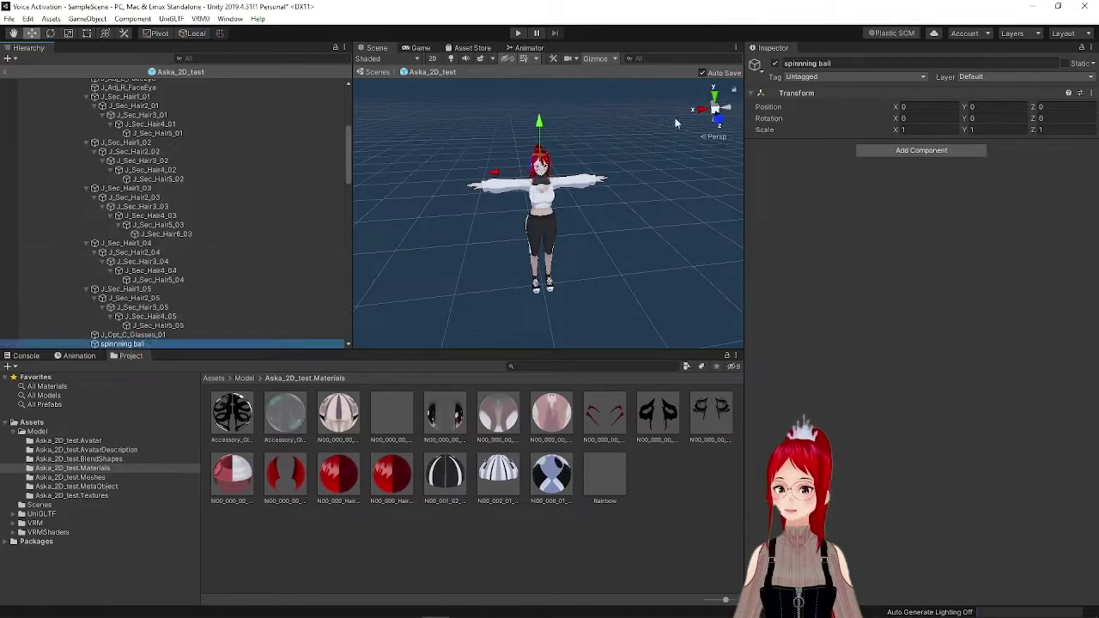
- Add a Mesh Filter and a Mesh Renderer component to the spinning ball object
left_click(918, 151)
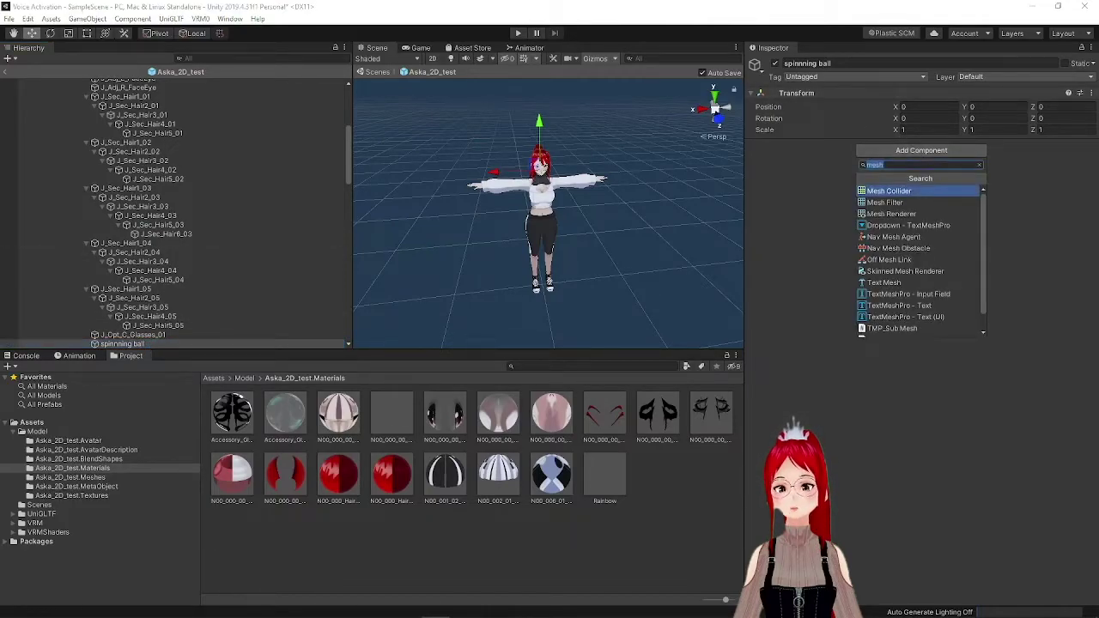
left_click(903, 200)
left_click(916, 179)
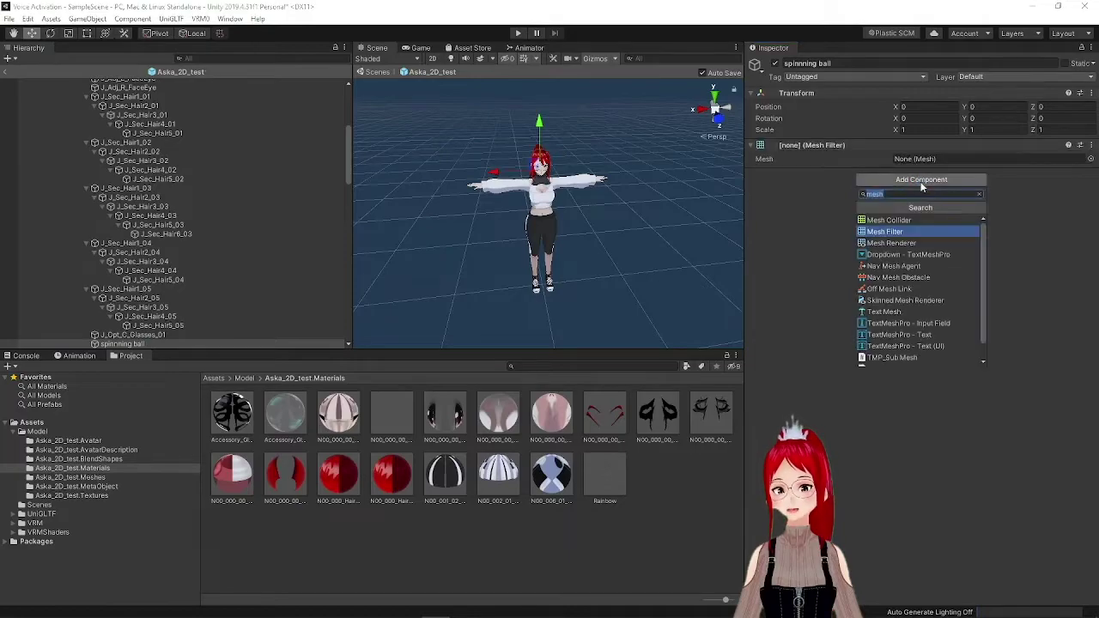
left_click(907, 244)
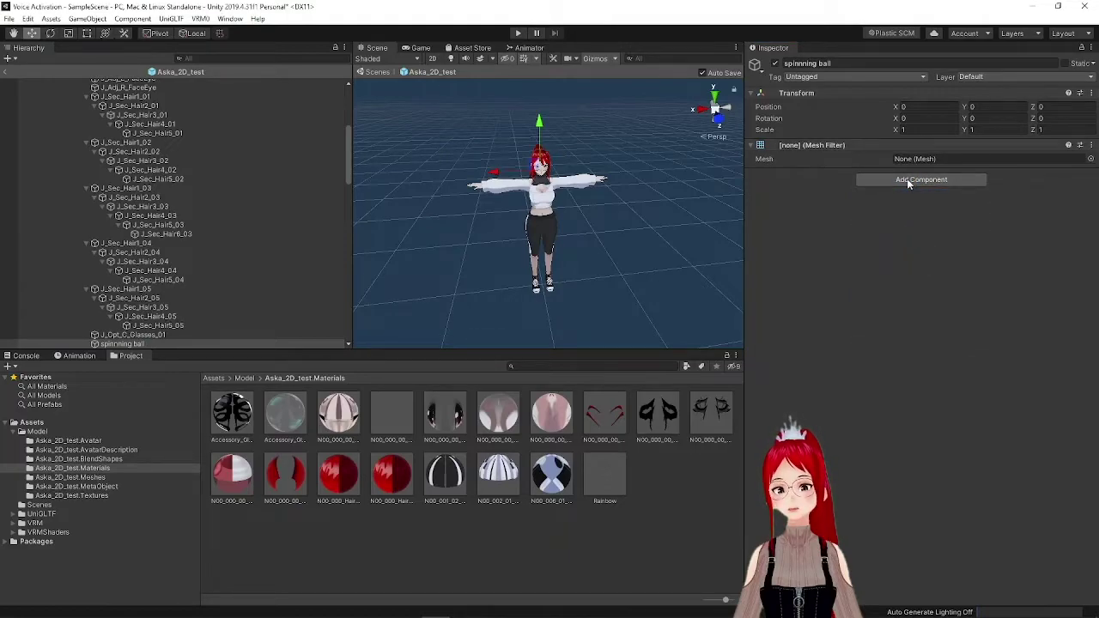
- Assign the Sphere mesh to the spinning ball's Mesh Filter
left_click(1091, 162)
scroll(724, 199, "down", 5)
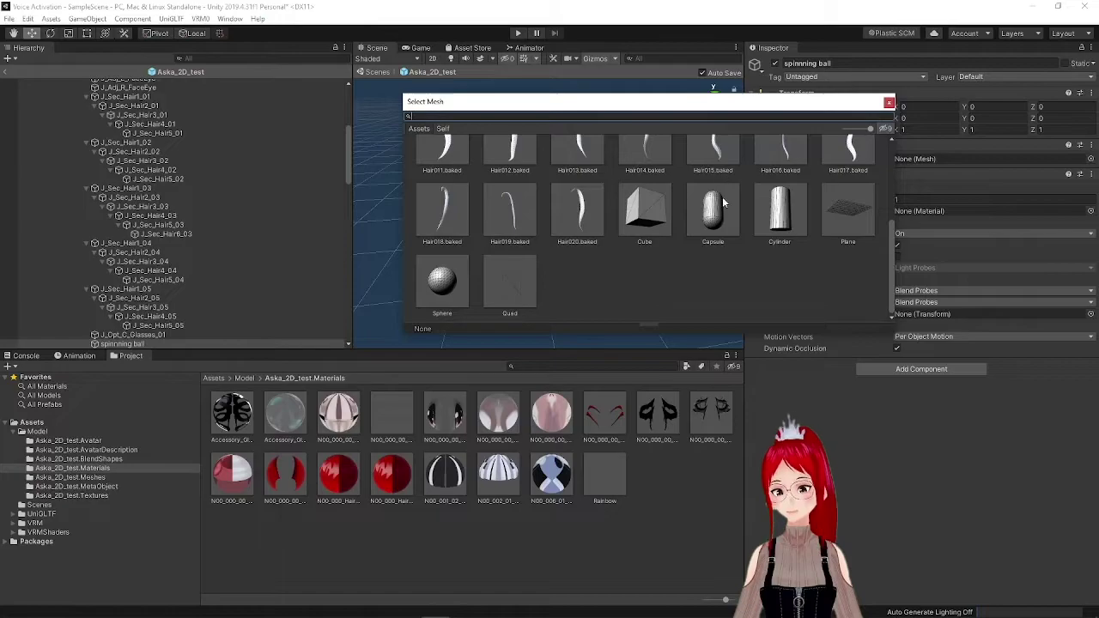
left_click(442, 279)
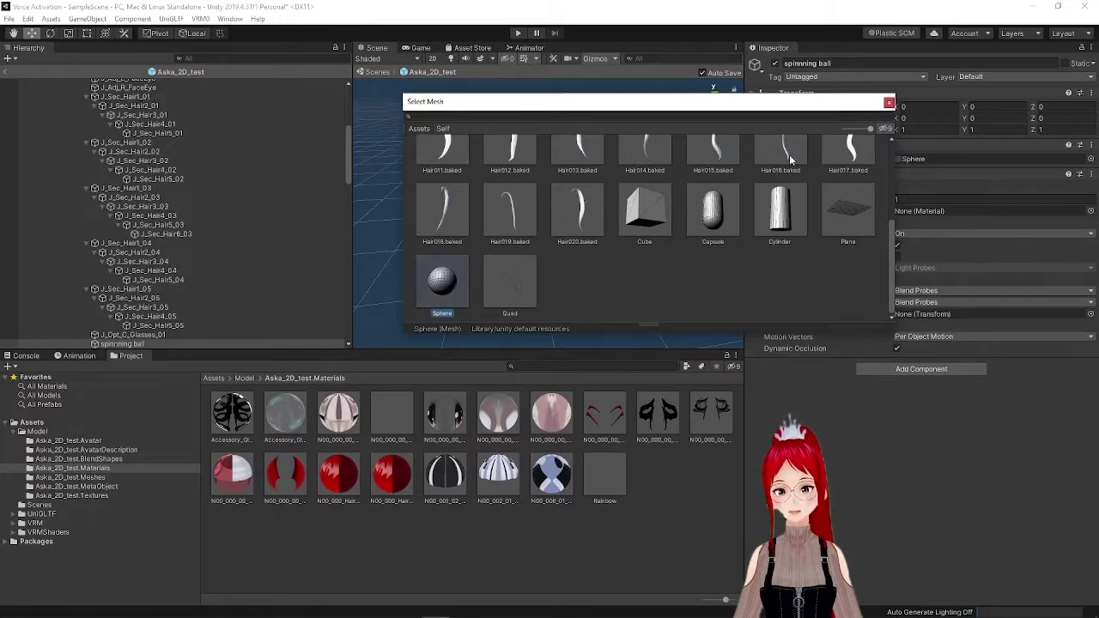
left_click(889, 102)
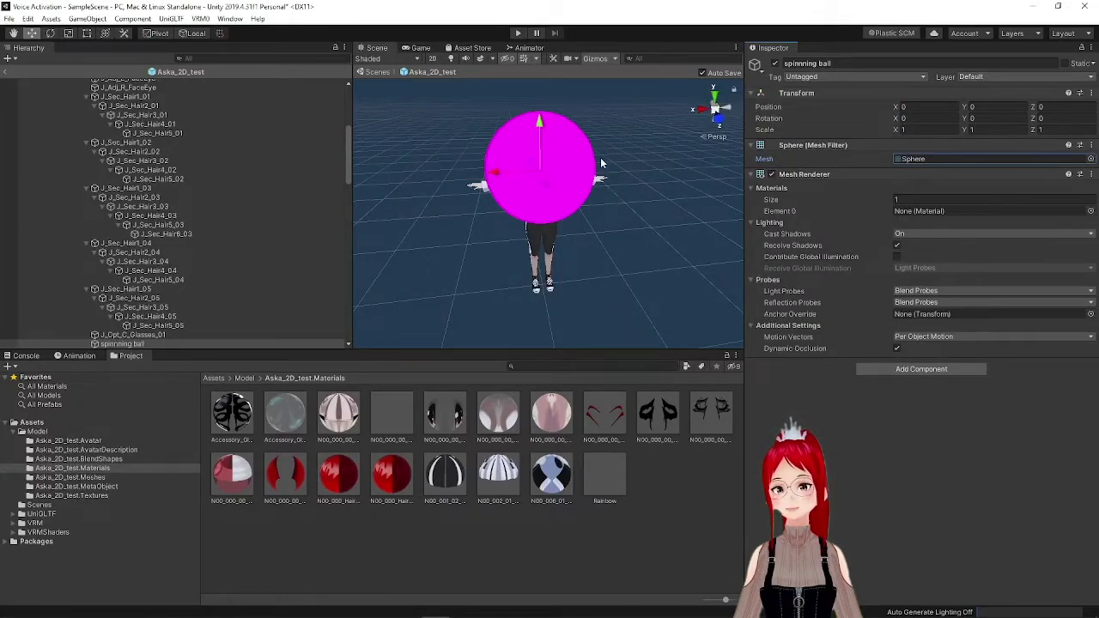
- Scale the ball uniformly to about 0.44 and move it beside the head at about X 0.366, Y 0.169
scroll(517, 169, "down", 3)
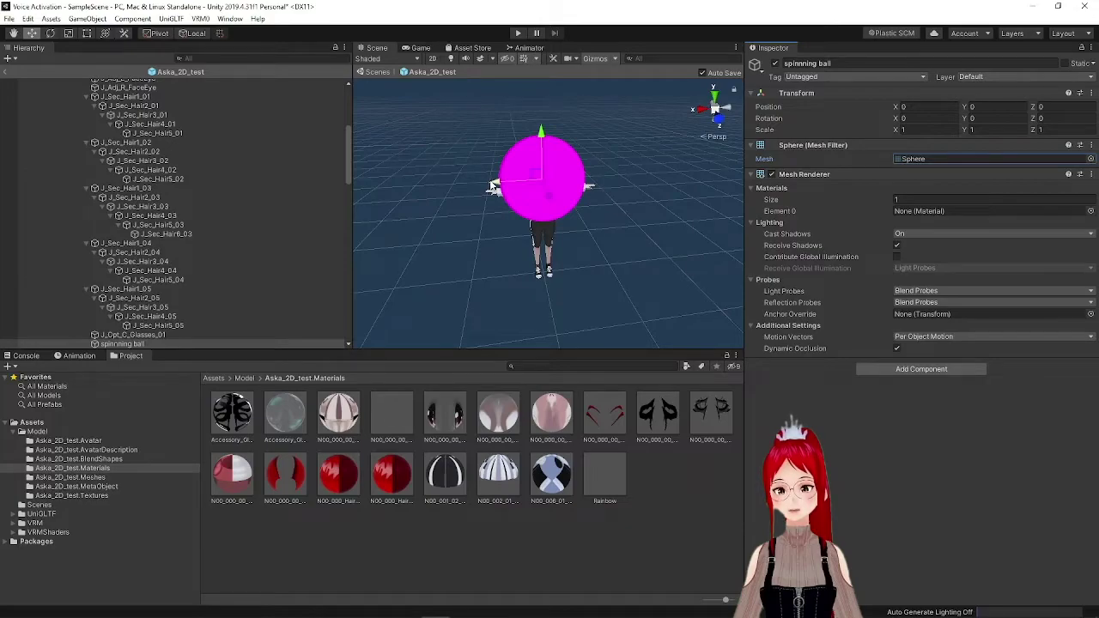
left_click_drag(492, 188, 481, 219)
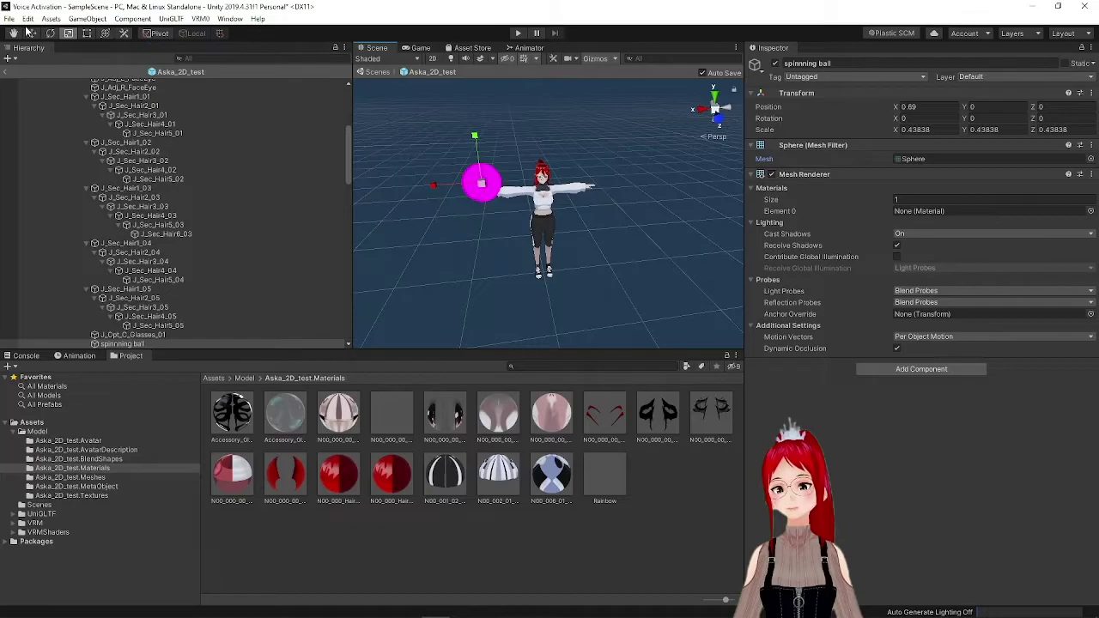
left_click_drag(479, 175, 507, 174)
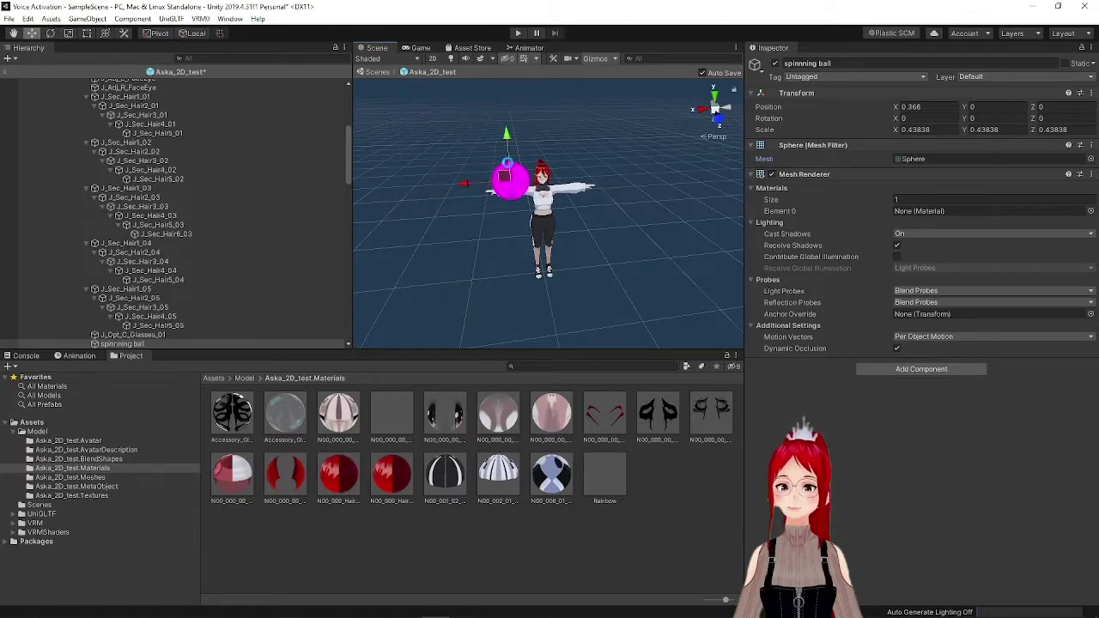
left_click_drag(509, 127, 509, 123)
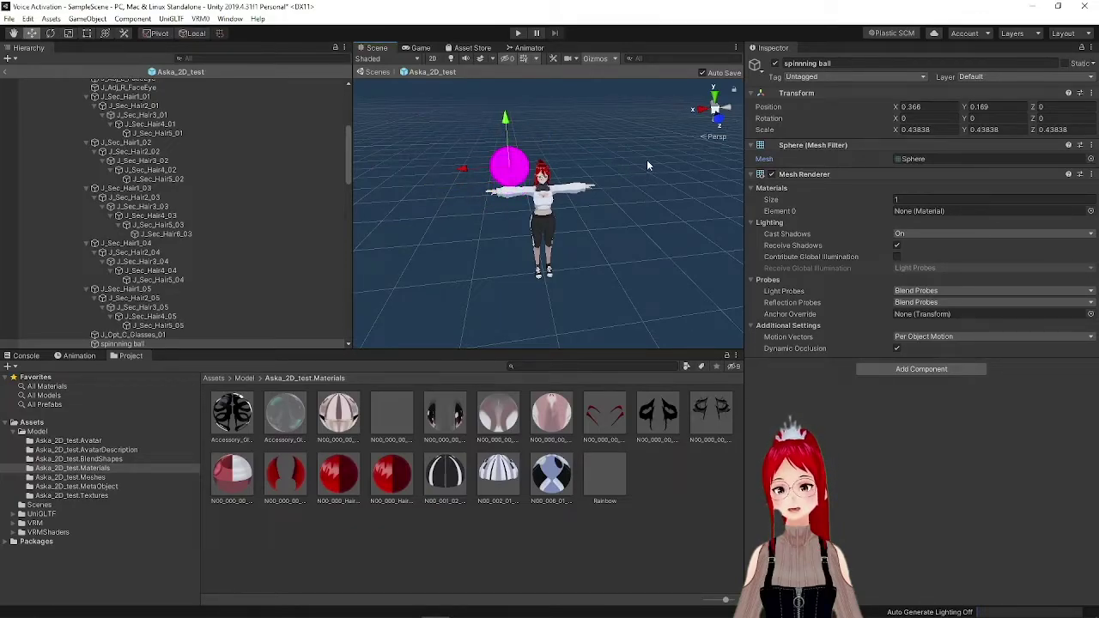
- Create a new material named rainbow_v2 in the Aska_2D_test.Materials folder
left_click(671, 474)
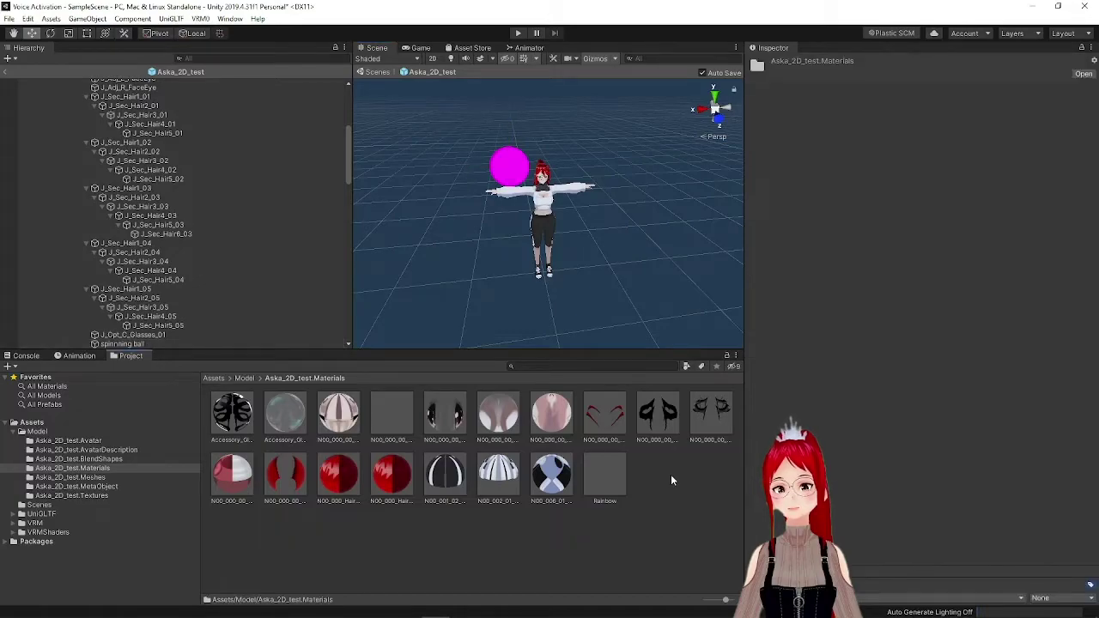
right_click(671, 474)
mouse_move(737, 183)
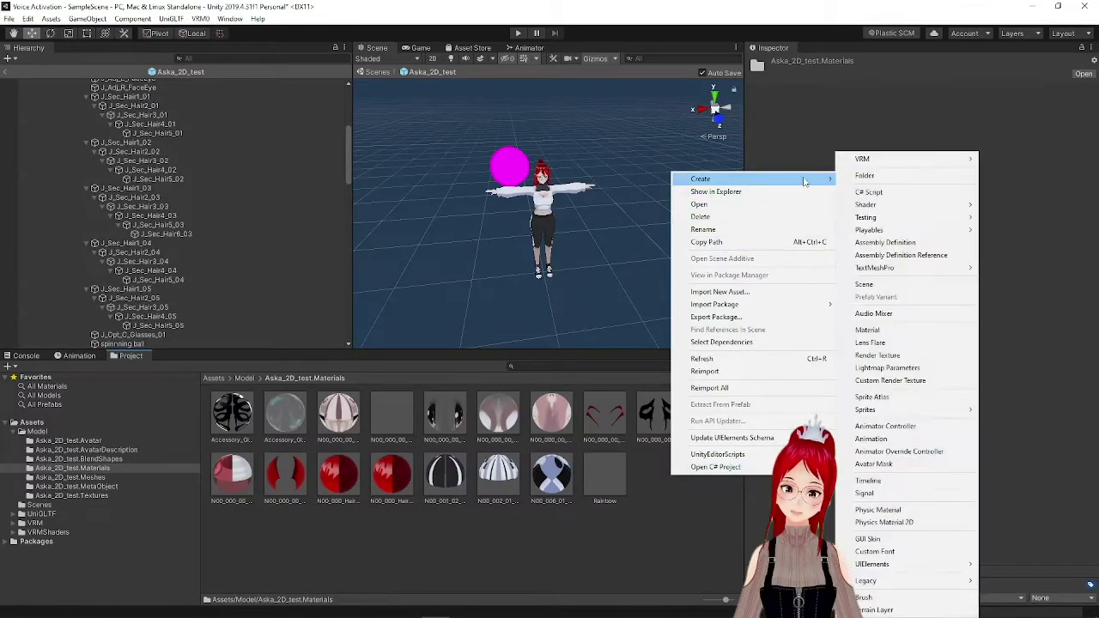
left_click(889, 331)
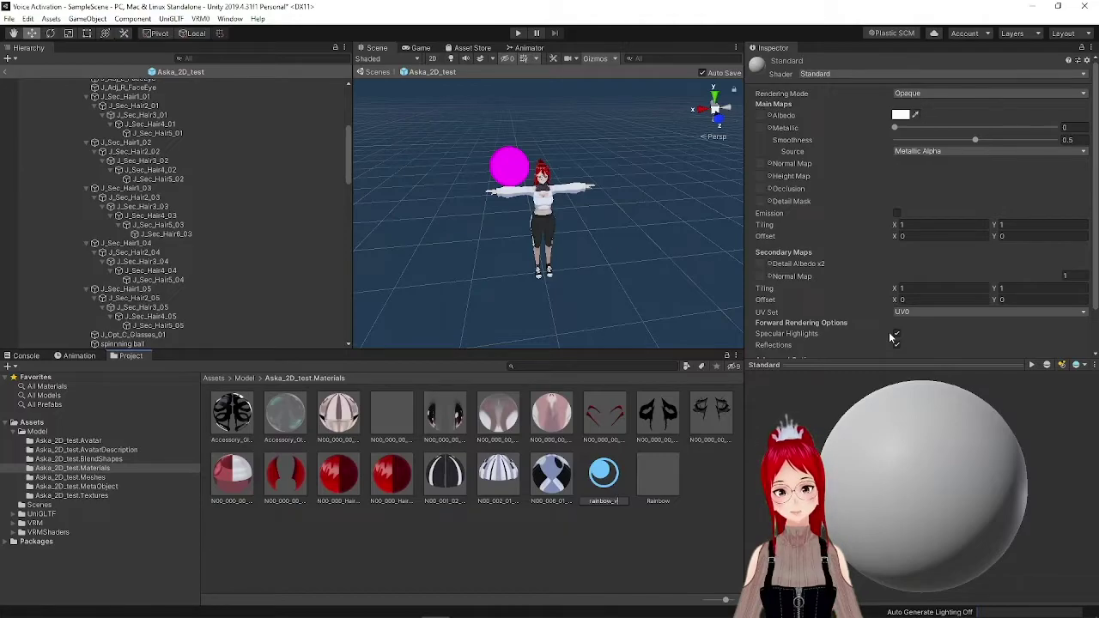
type("rainbow_v2")
key("Return")
- Change the rainbow_v2 material's shader to VRM/MToon and set its rendering type to Transparent
left_click(876, 74)
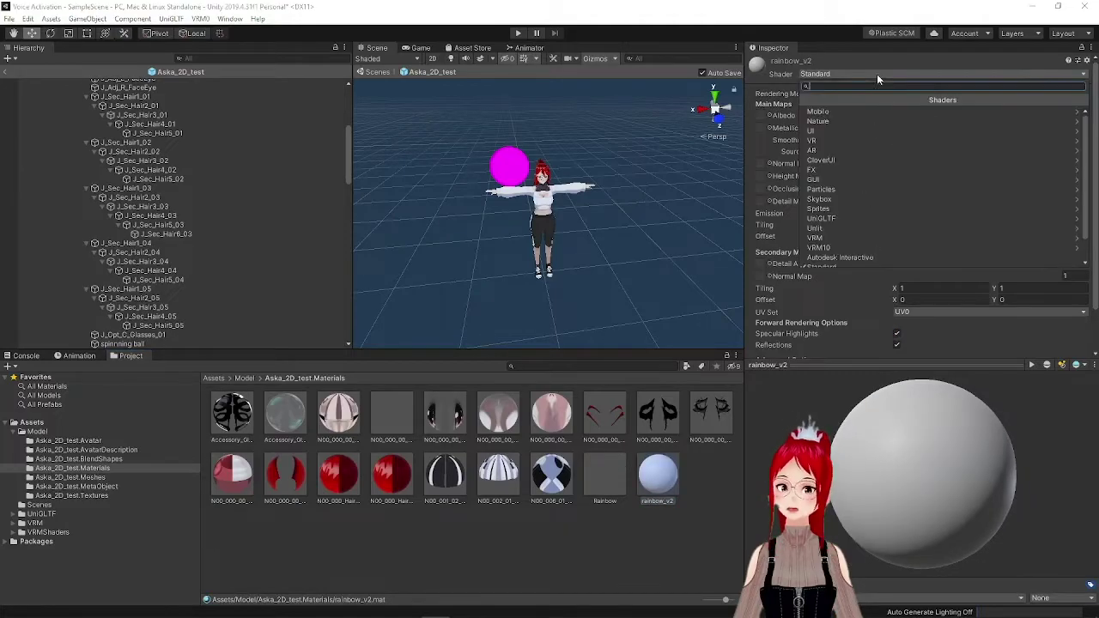
type("mtoo")
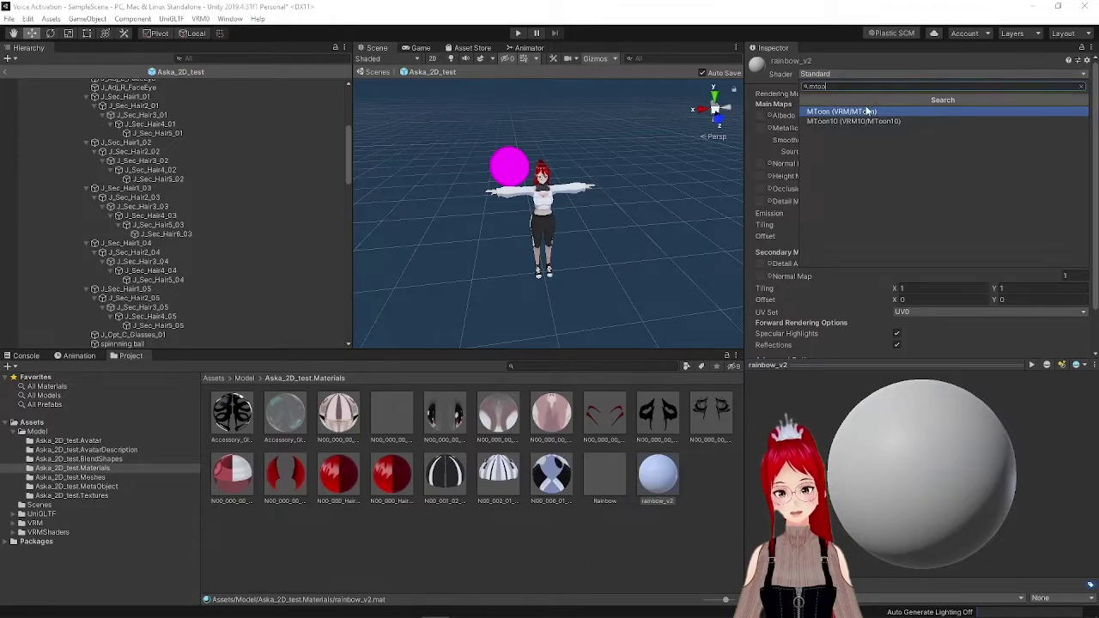
left_click(867, 111)
left_click(920, 120)
left_click(928, 156)
- Assign the rainbow_hair texture to both Lit Color and Shade Color of rainbow_v2, and check the lit color's alpha
left_click(76, 495)
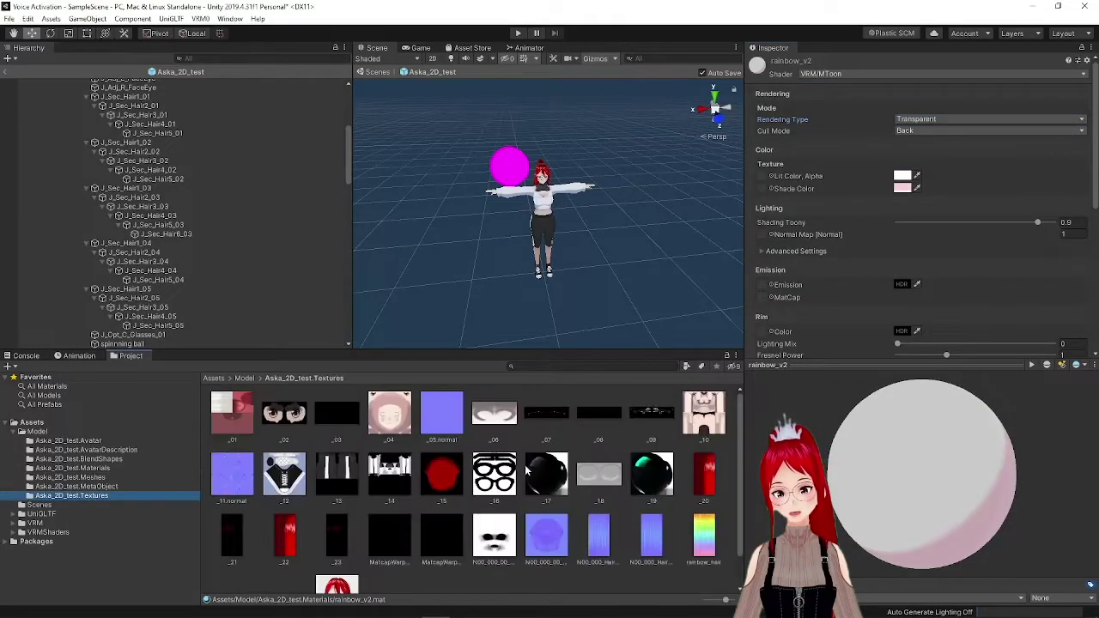
left_click_drag(706, 537, 763, 177)
scroll(776, 230, "down", 2)
left_click_drag(776, 230, 762, 120)
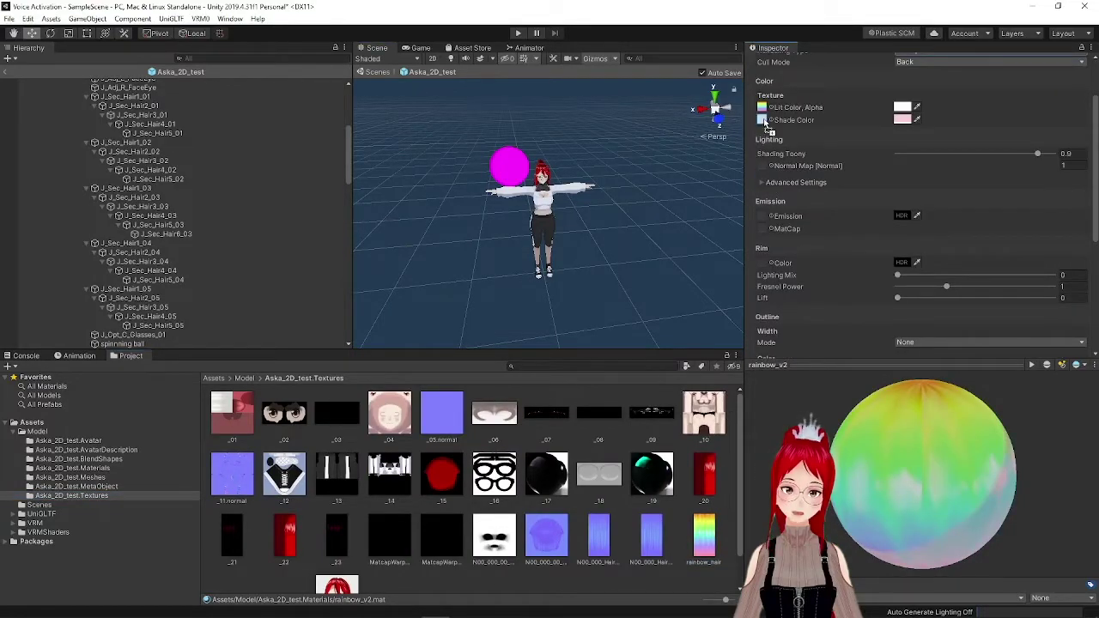
left_click(902, 107)
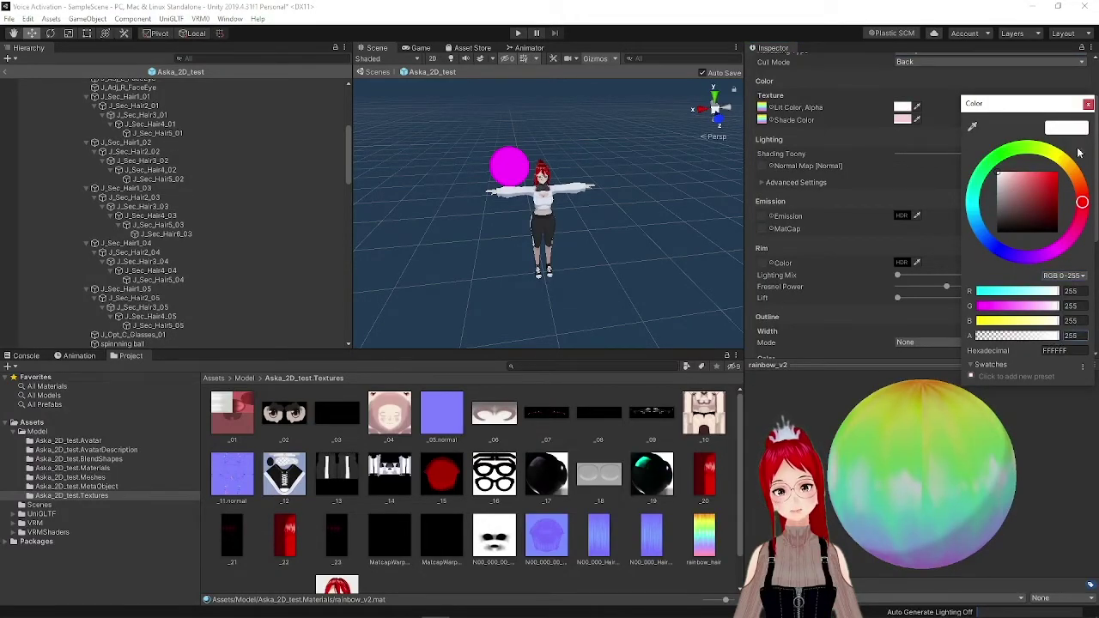
key("Escape")
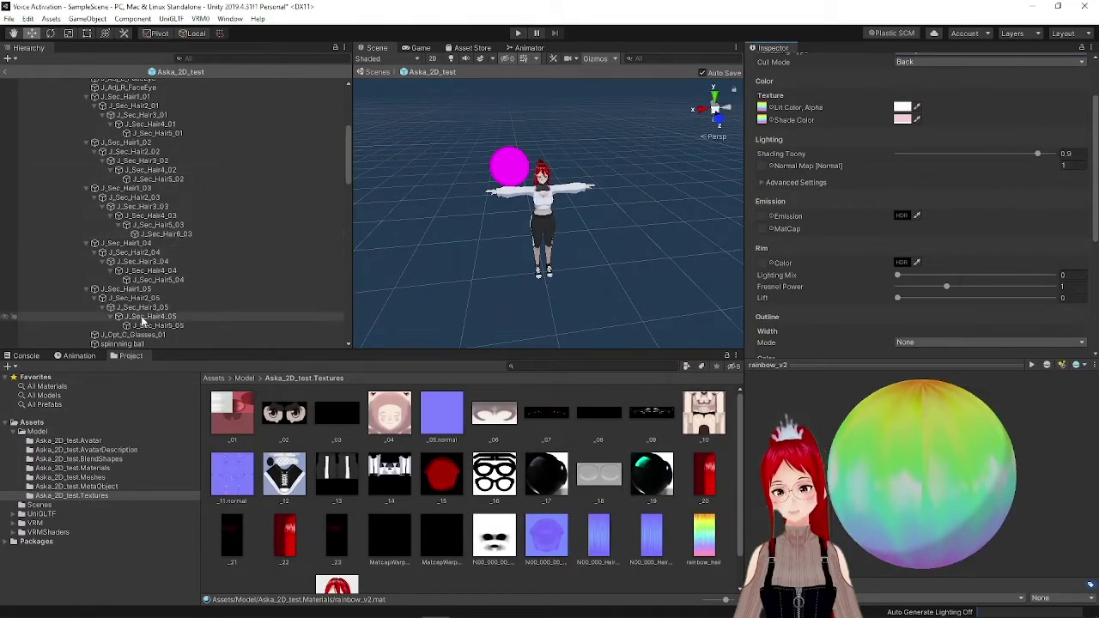
- Assign the rainbow_v2 material to Element 0 of the spinning ball's Mesh Renderer
left_click(124, 344)
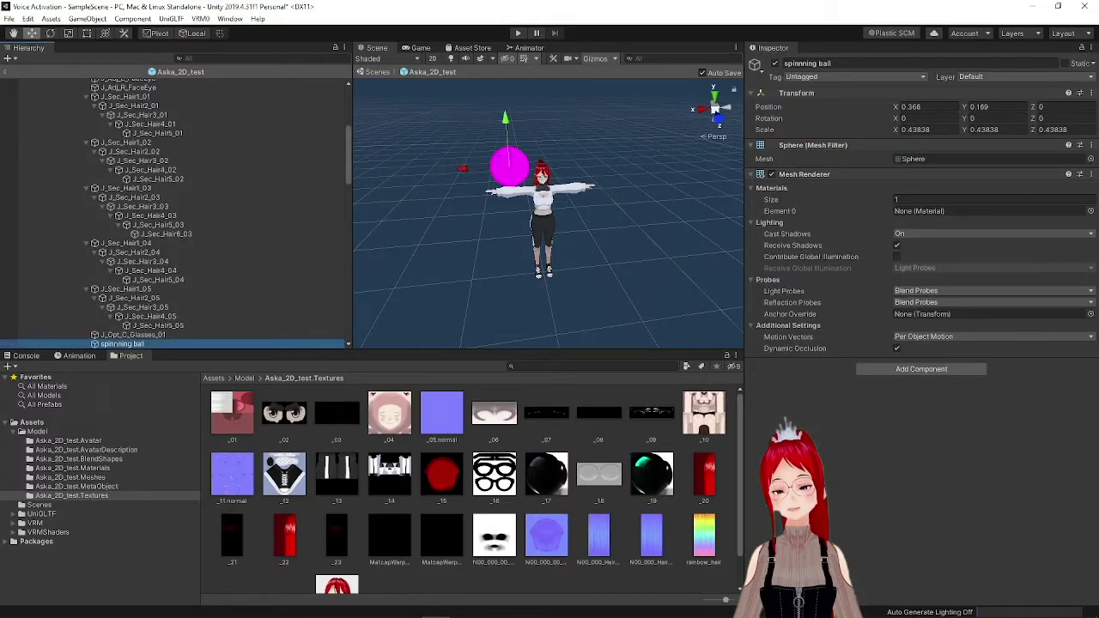
left_click(1090, 211)
scroll(737, 209, "down", 5)
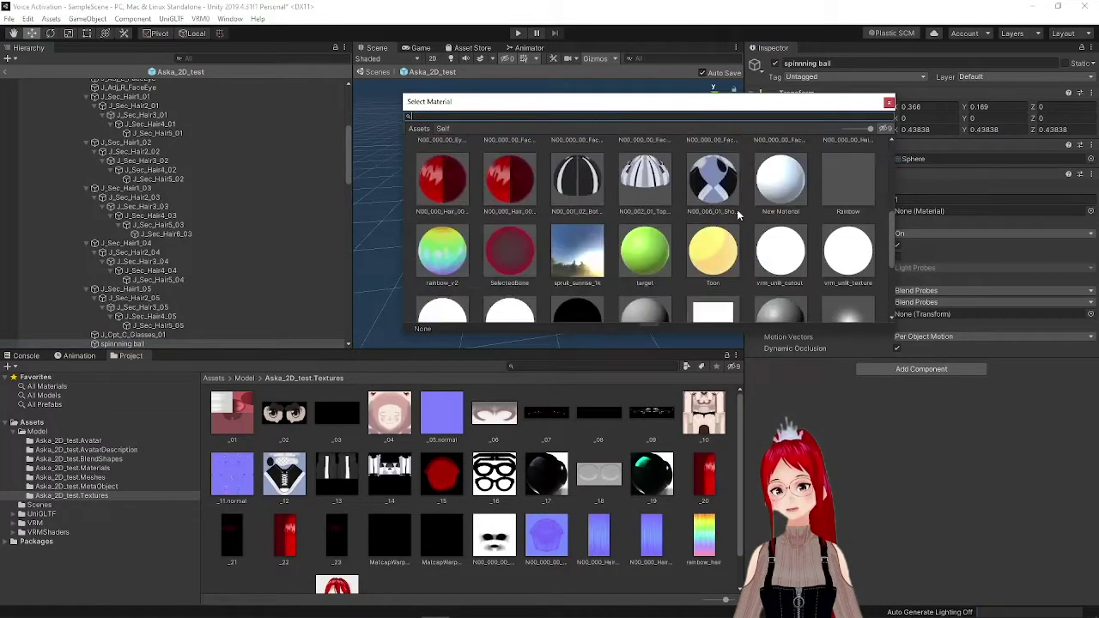
left_click(442, 249)
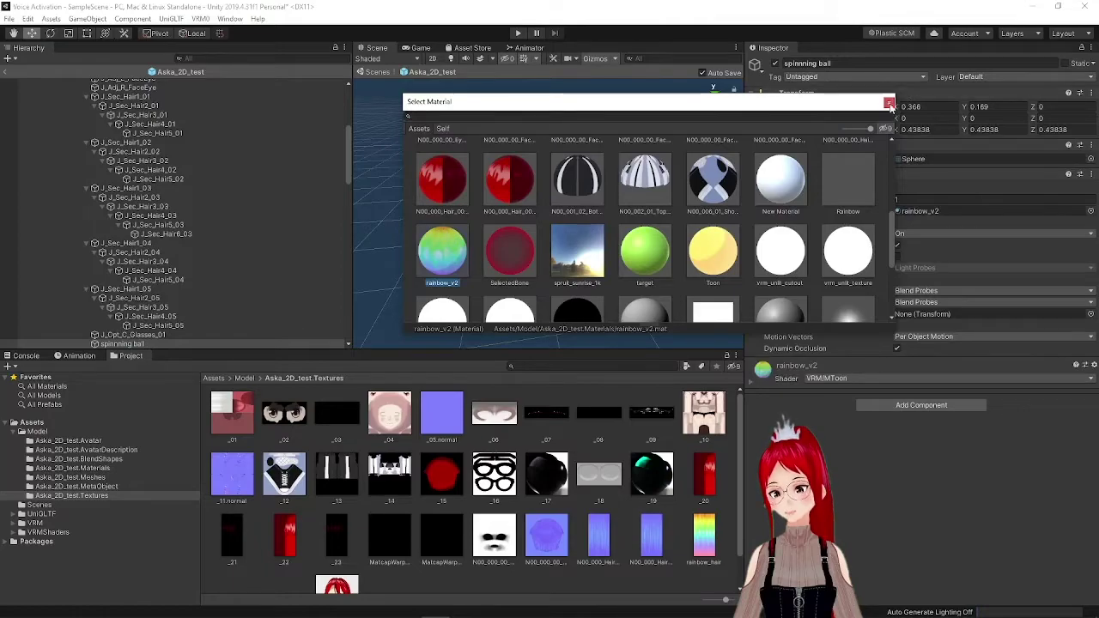
key("Return")
- Set the first auto-animation scroll speed of rainbow_v2 to 0.5 and preview the moving ball in play mode
left_click(749, 375)
scroll(892, 434, "down", 10)
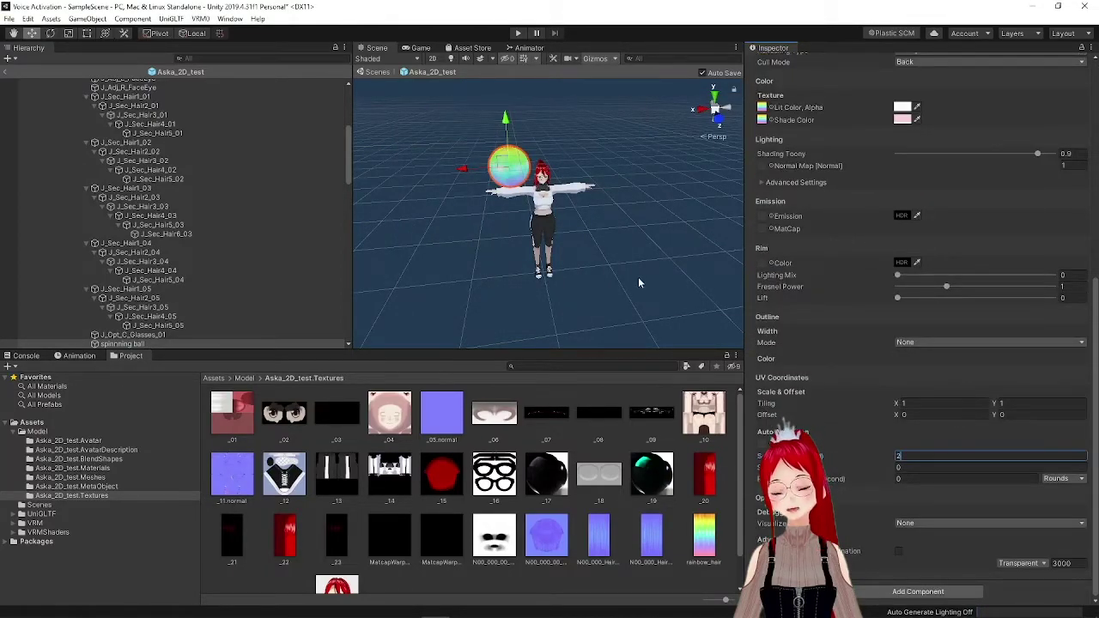
left_click(549, 76)
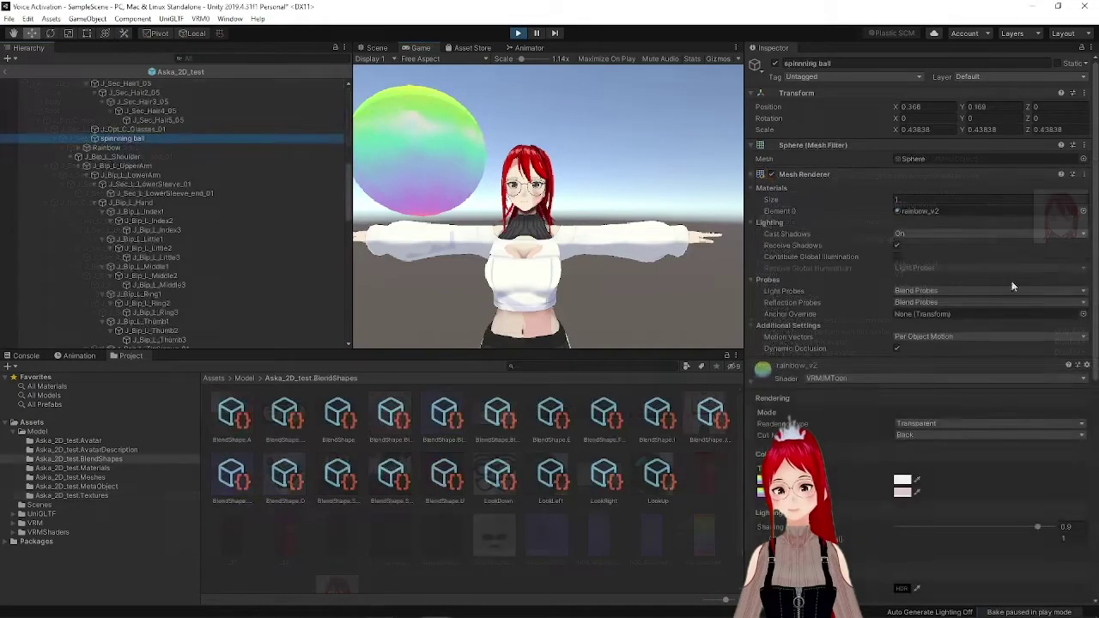
scroll(847, 487, "down", 5)
scroll(910, 490, "up", 5)
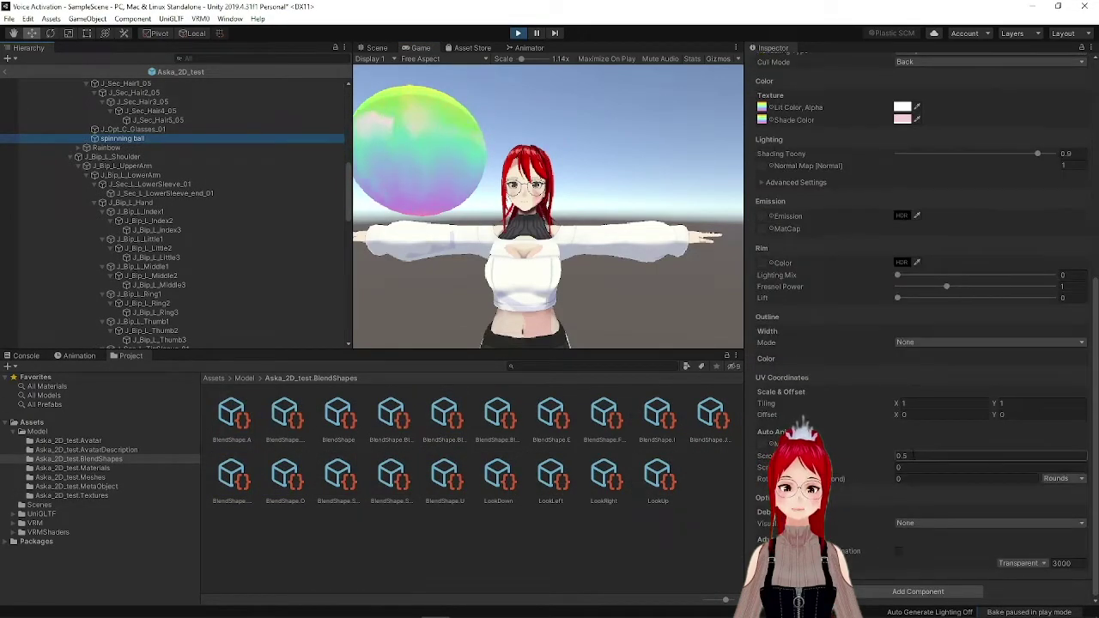
- Hide the ball by making the Lit Color of rainbow_v2 fully transparent and setting the Shade Color's alpha to 0
left_click(903, 480)
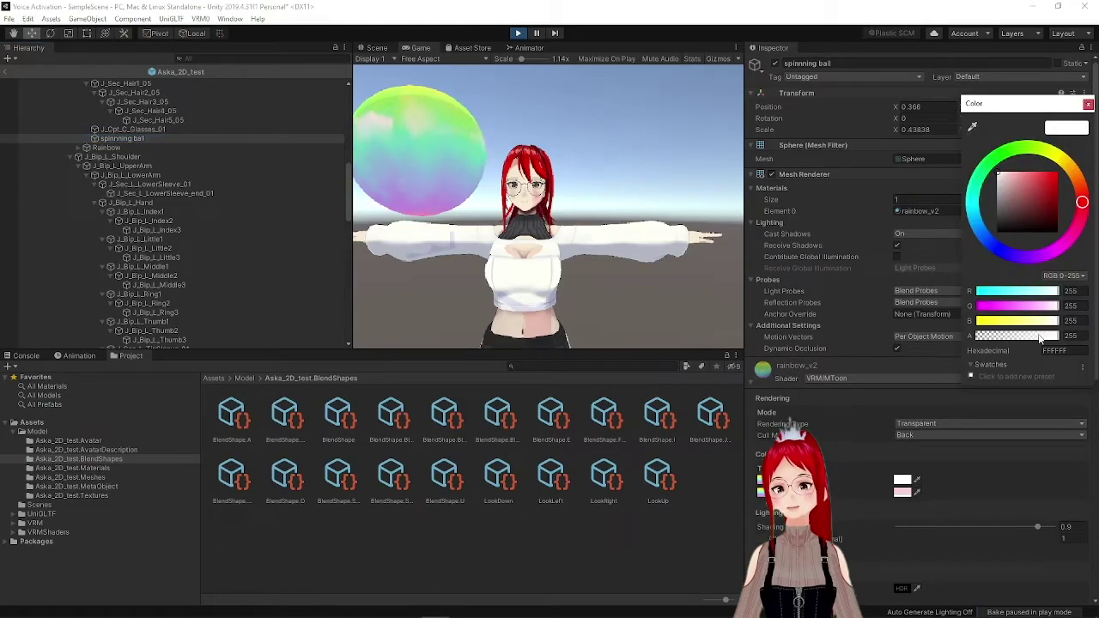
left_click(1089, 103)
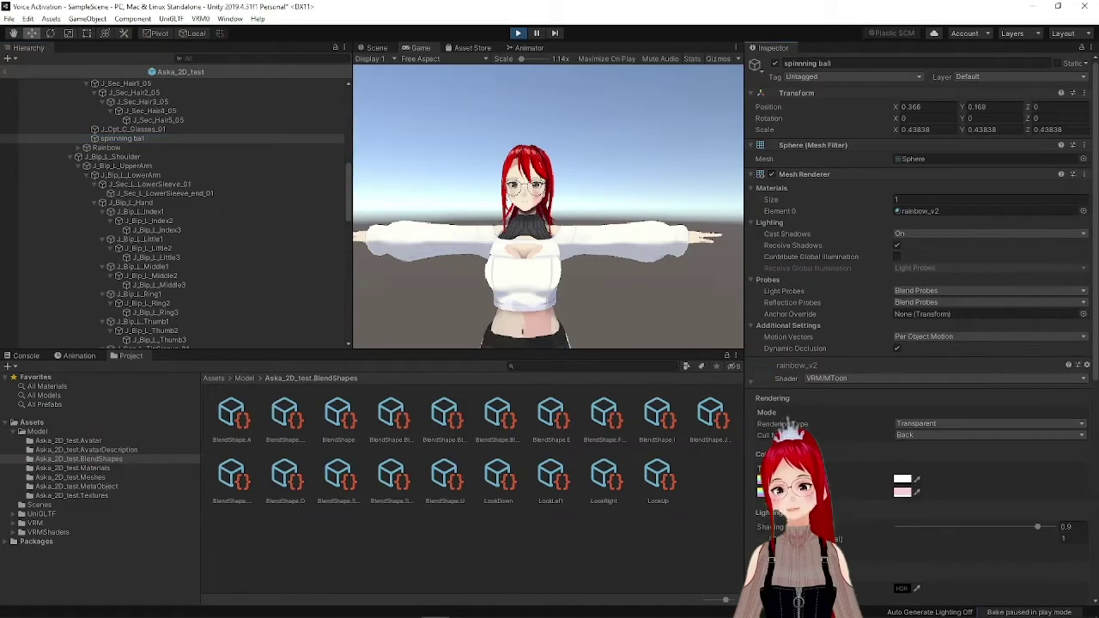
left_click(903, 492)
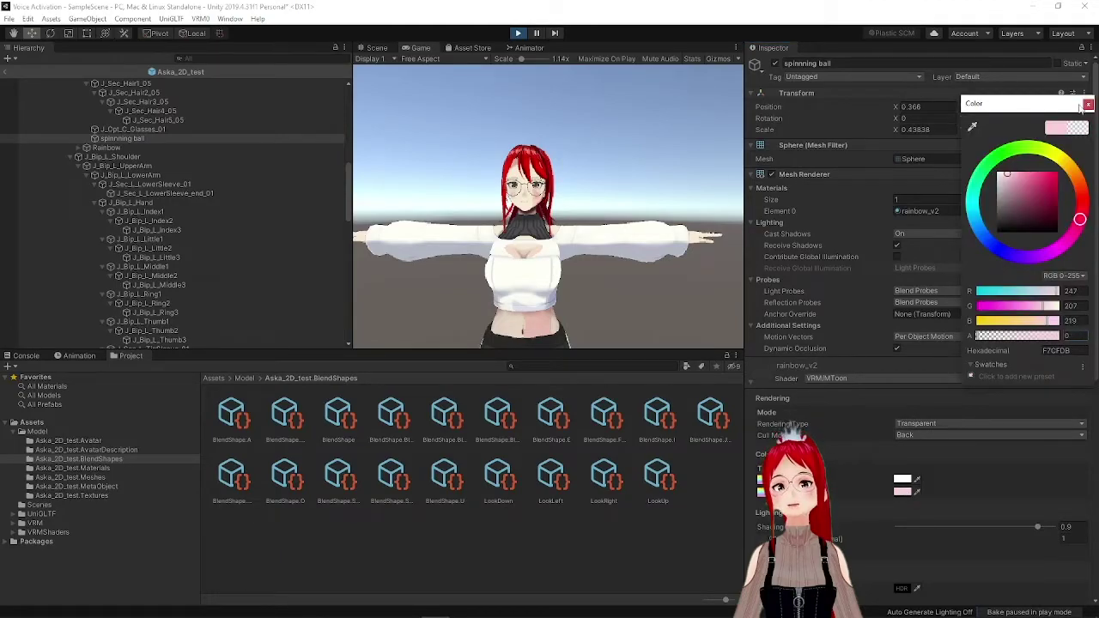
left_click(961, 234)
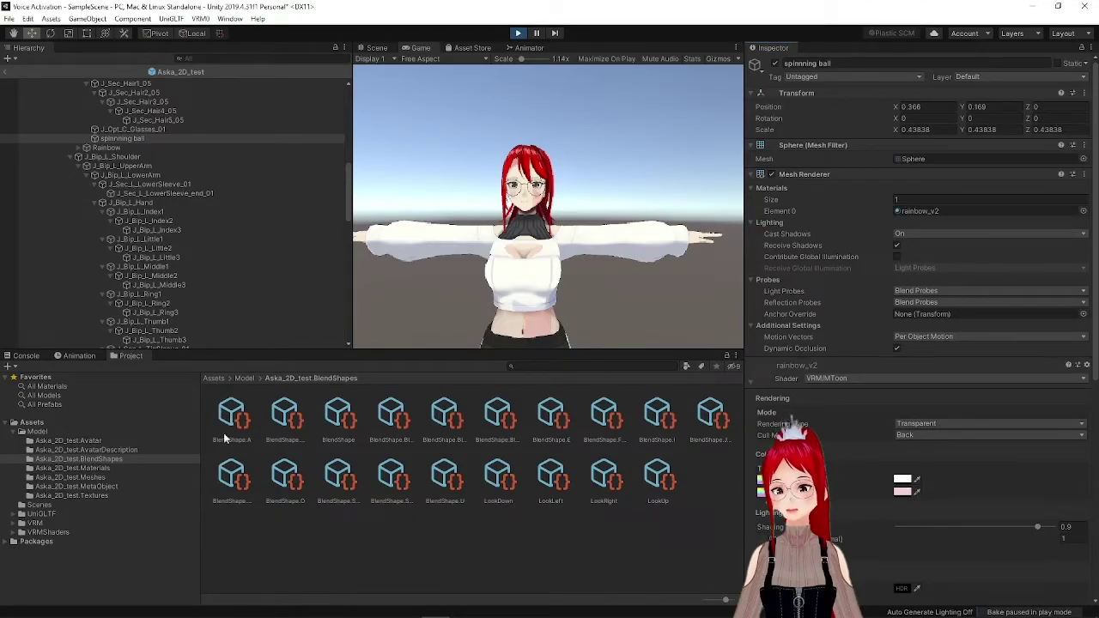
- Open the material list of the A clip in the avatar's BlendShape asset
left_click(339, 416)
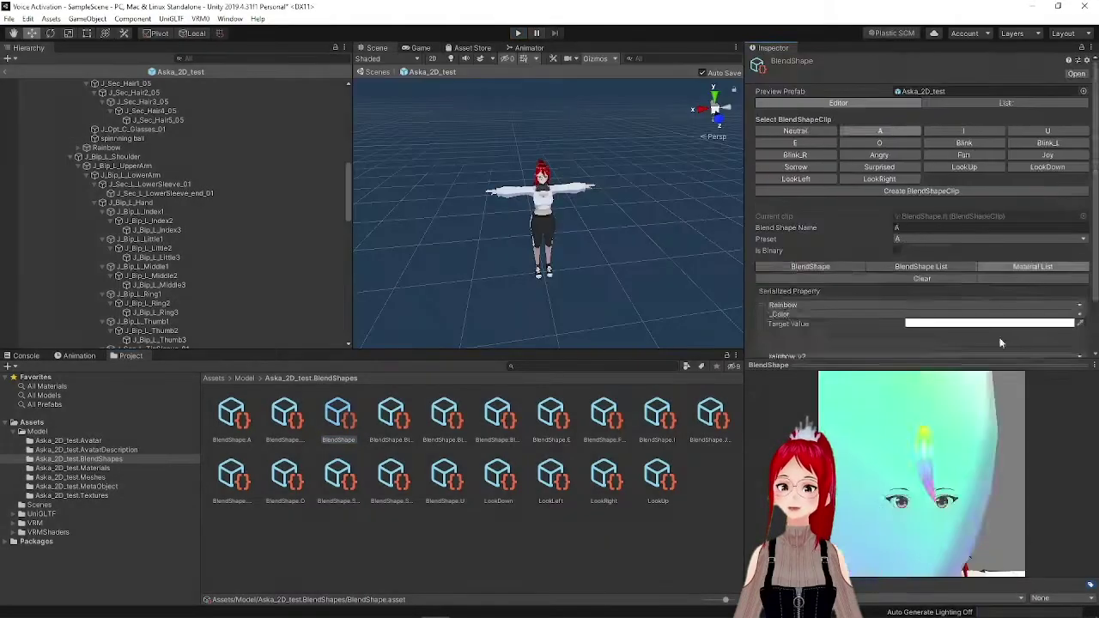